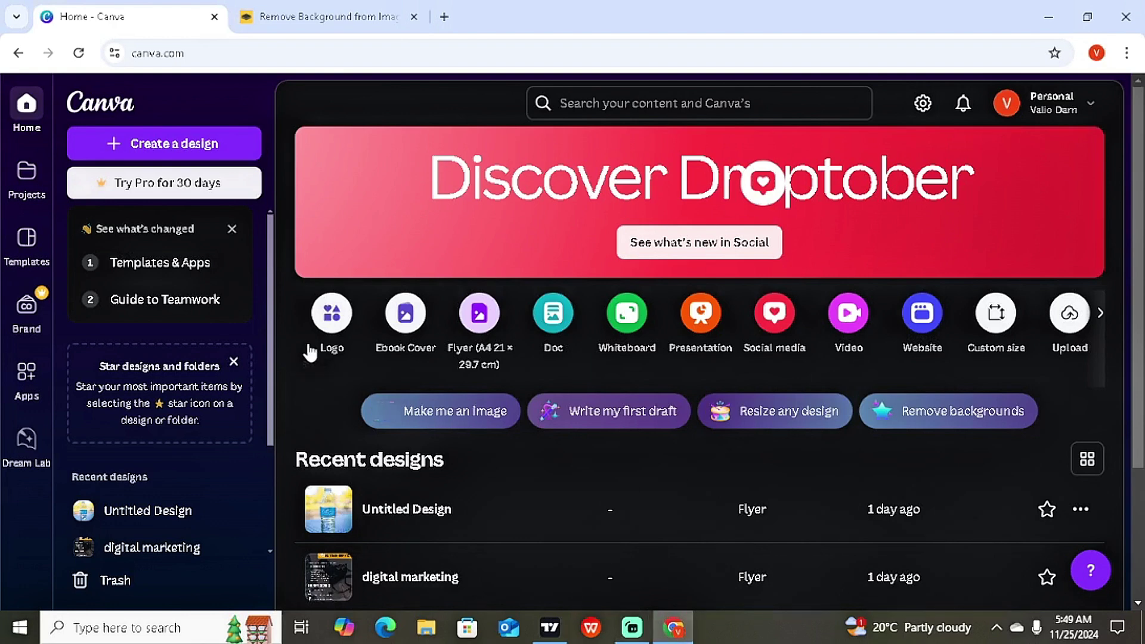
pyautogui.click(130, 54)
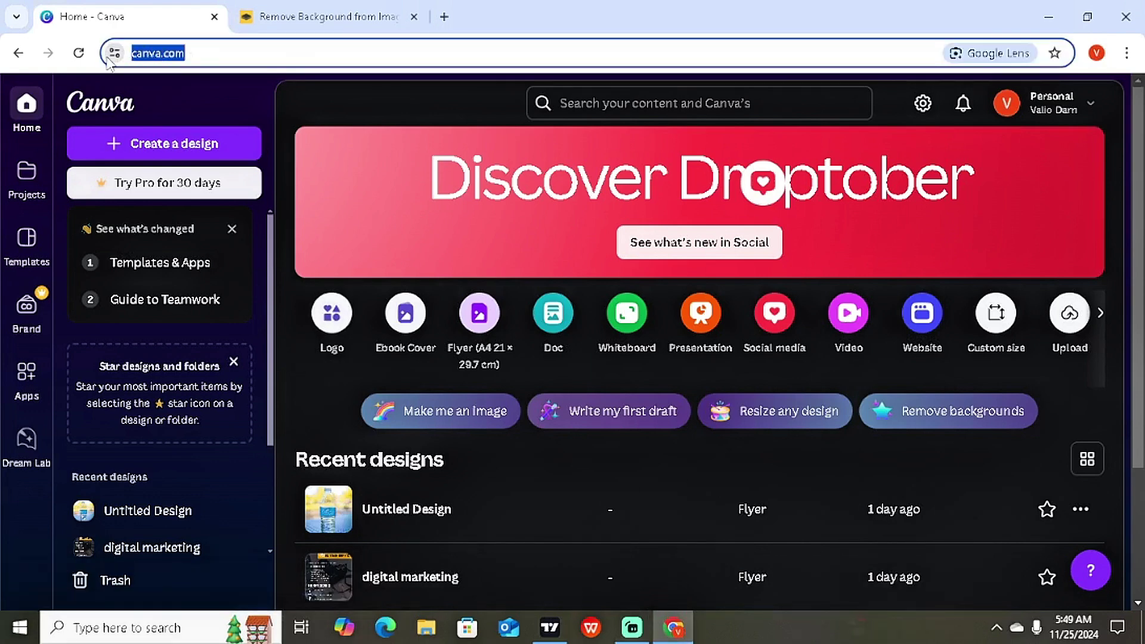
pyautogui.click(326, 51)
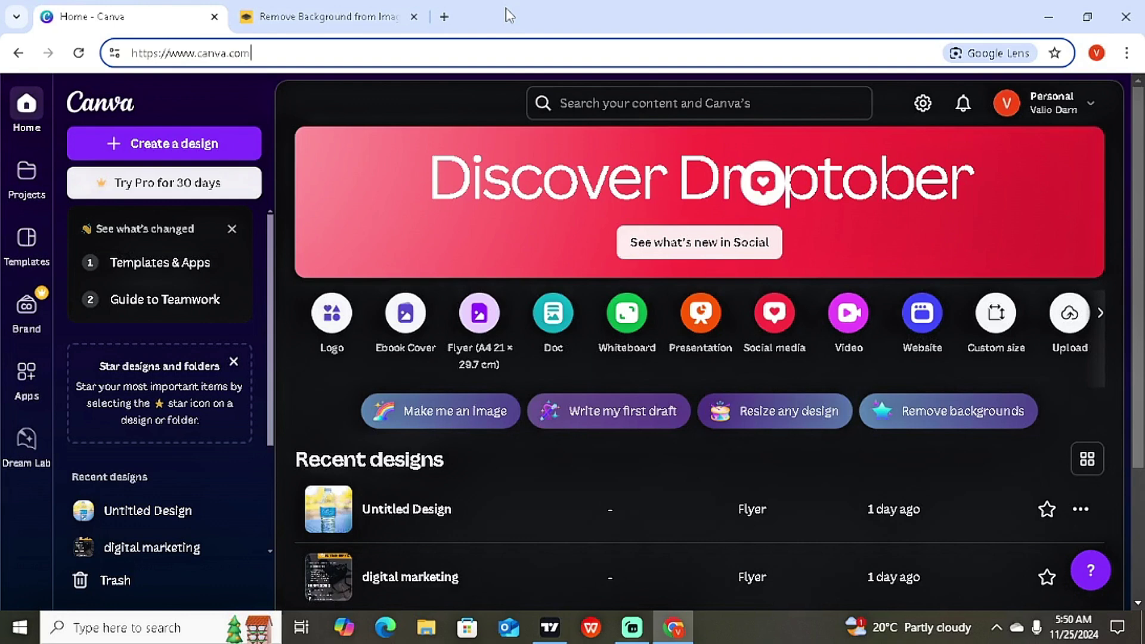
# Step: Search the design types for "landscap" and create a blank Medium Banner (US) (Landscape) design
pyautogui.click(191, 154)
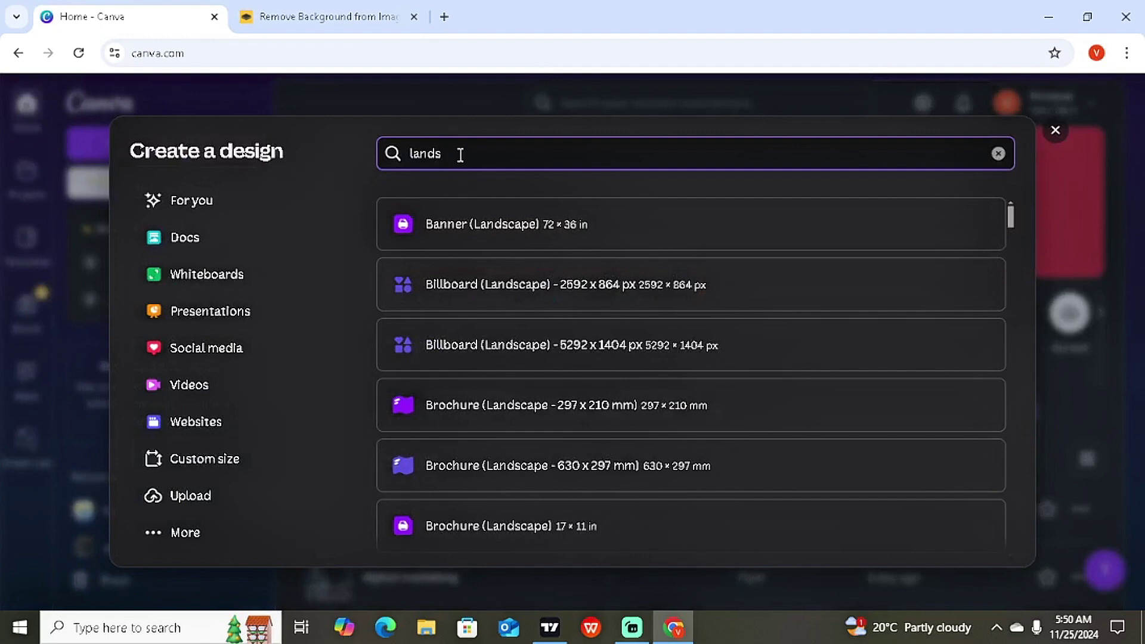
pyautogui.write('cap')
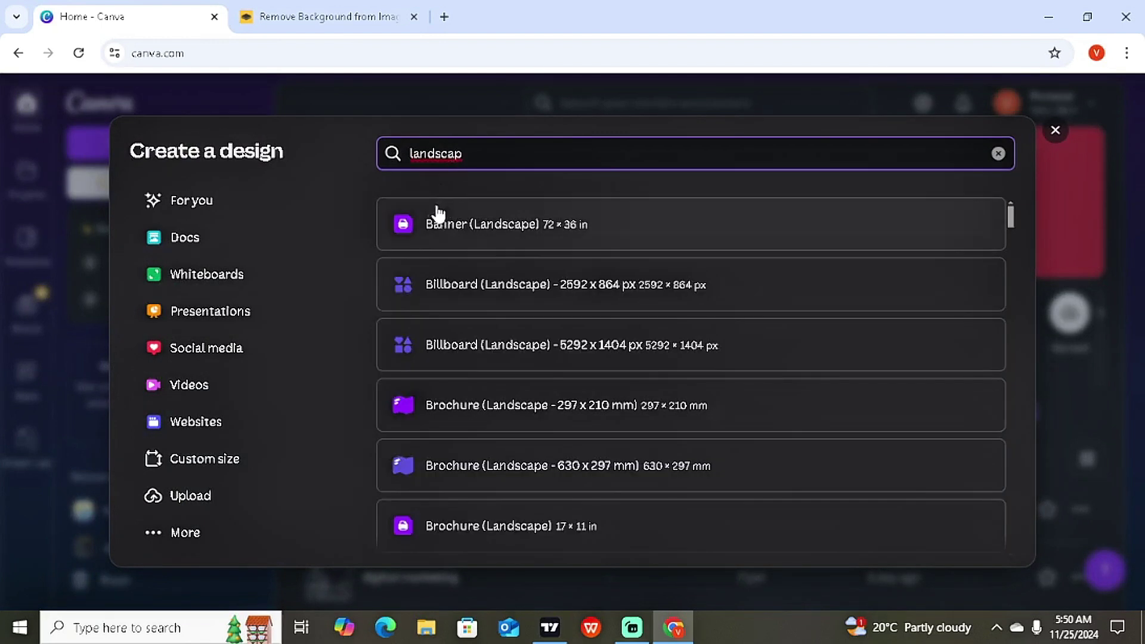
pyautogui.click(495, 245)
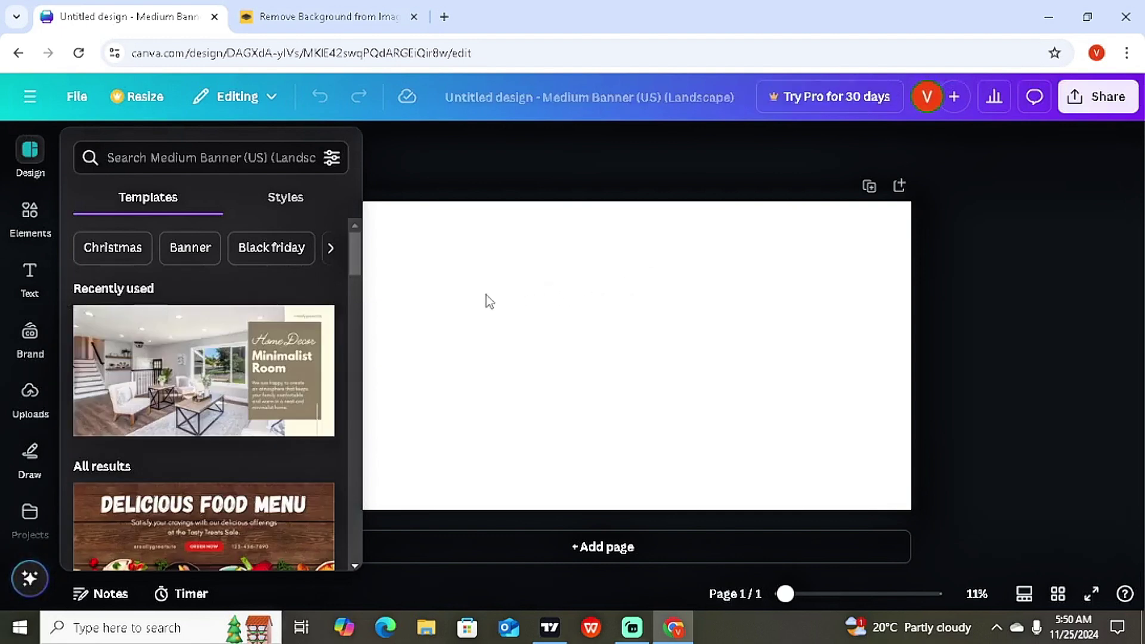
# Step: Add a heading to the page with the text "CITY"
pyautogui.click(31, 288)
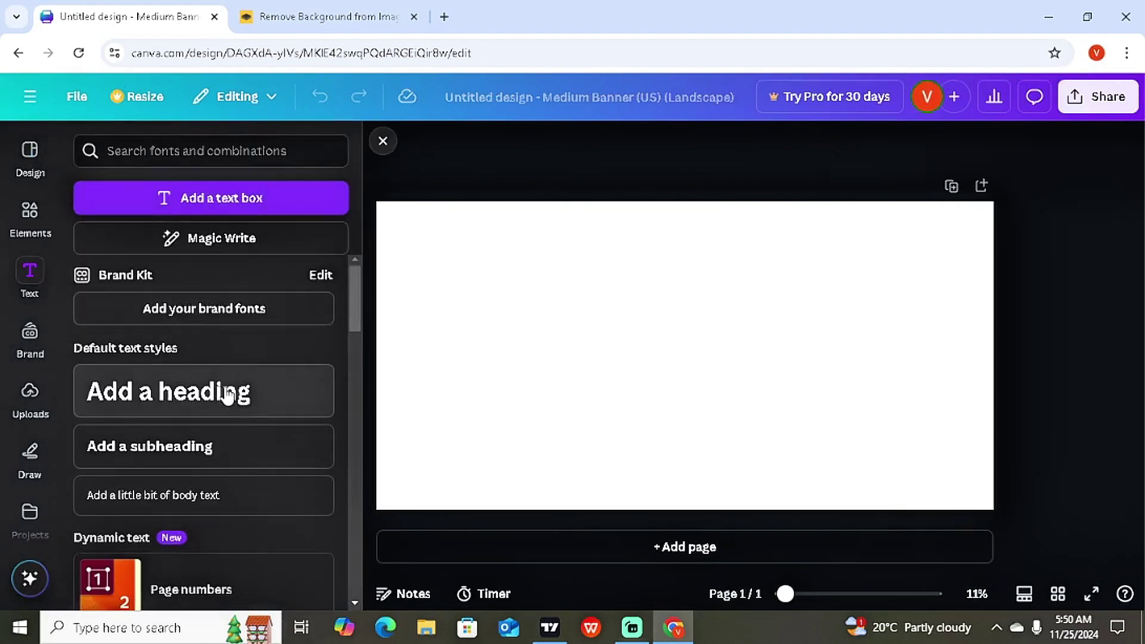
pyautogui.click(228, 394)
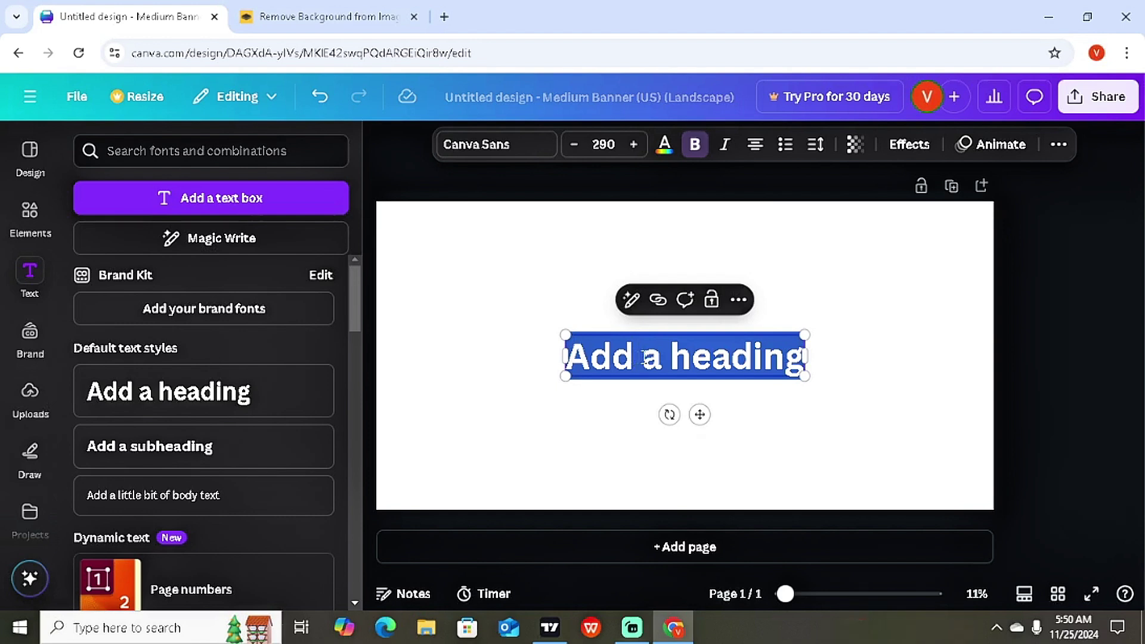
pyautogui.write('CITY')
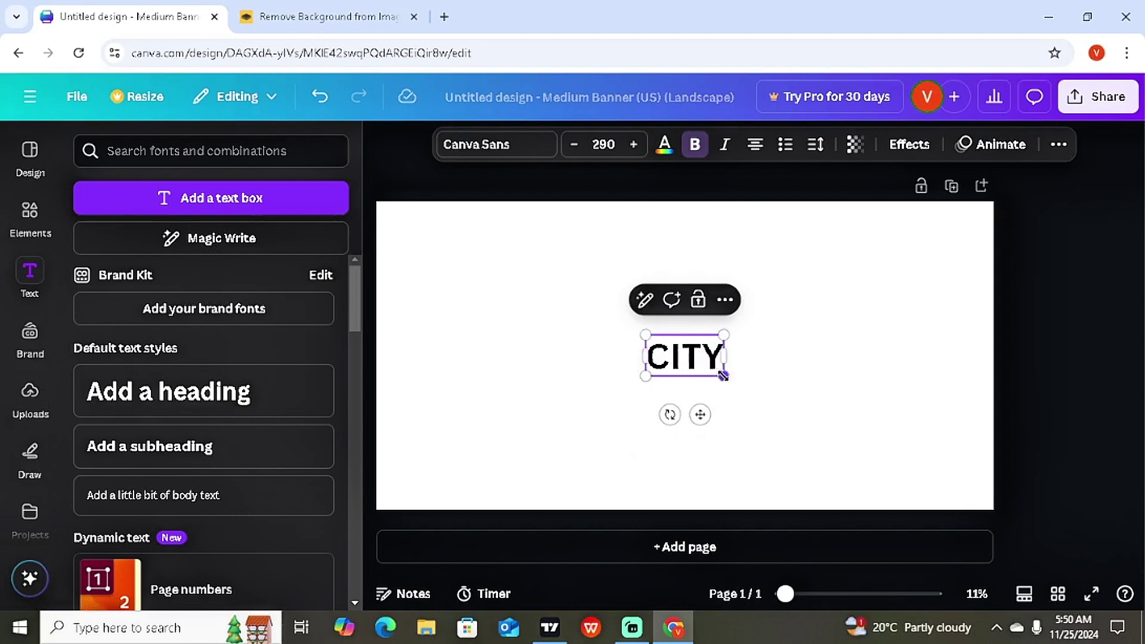
# Step: Enlarge the CITY heading to a font size of about 883 and centre it on the page
pyautogui.moveTo(723, 375); pyautogui.dragTo(884, 446)
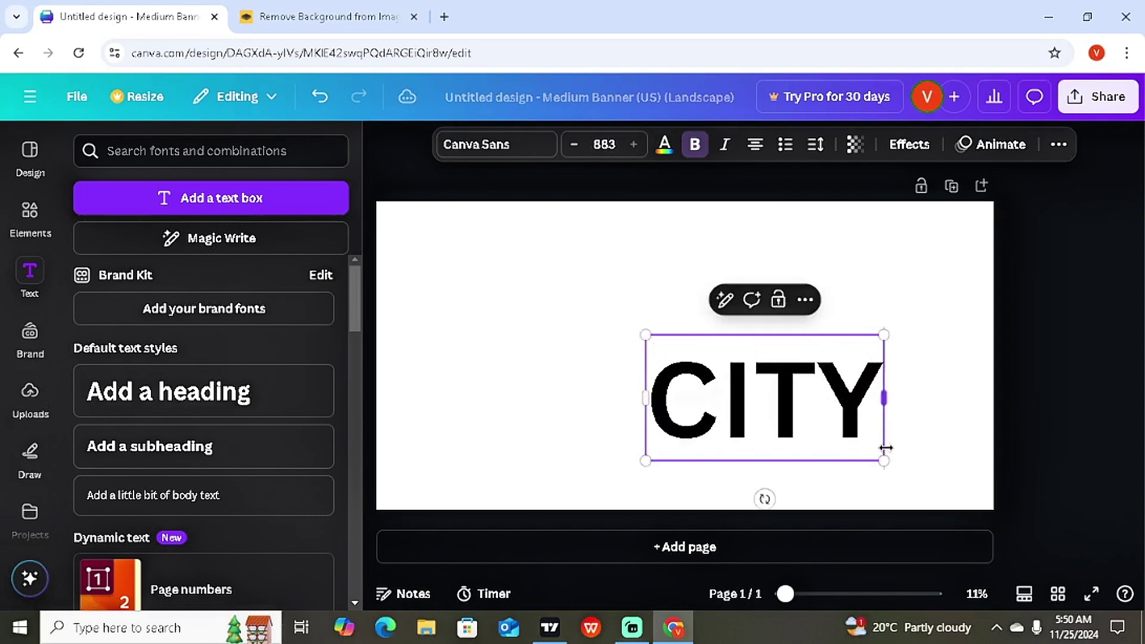
pyautogui.click(922, 403)
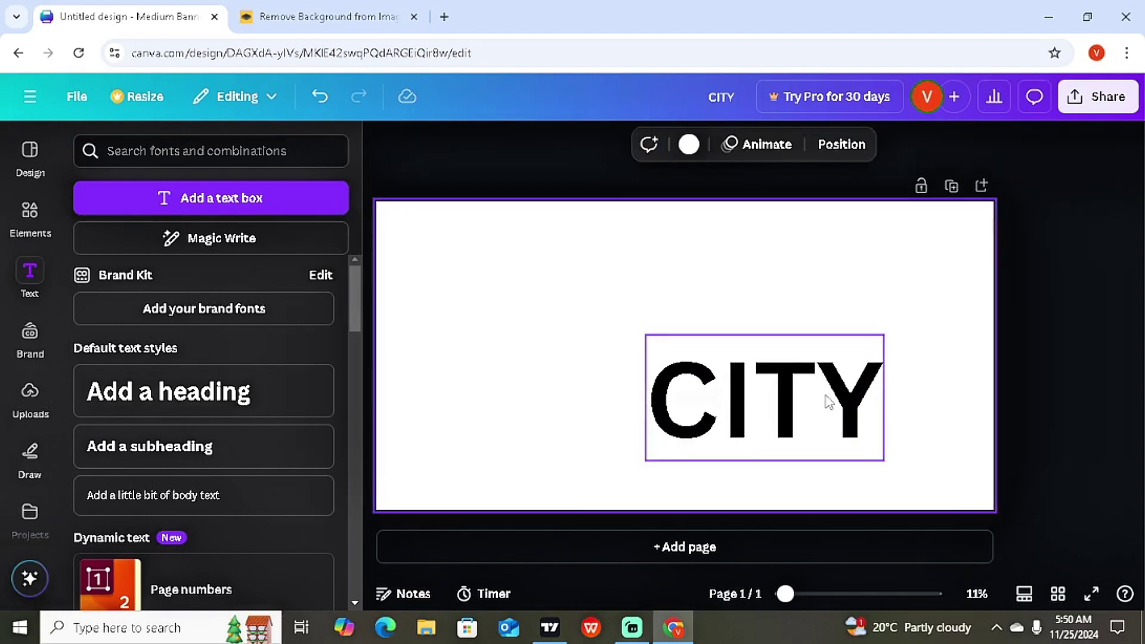
pyautogui.moveTo(825, 394); pyautogui.dragTo(767, 345)
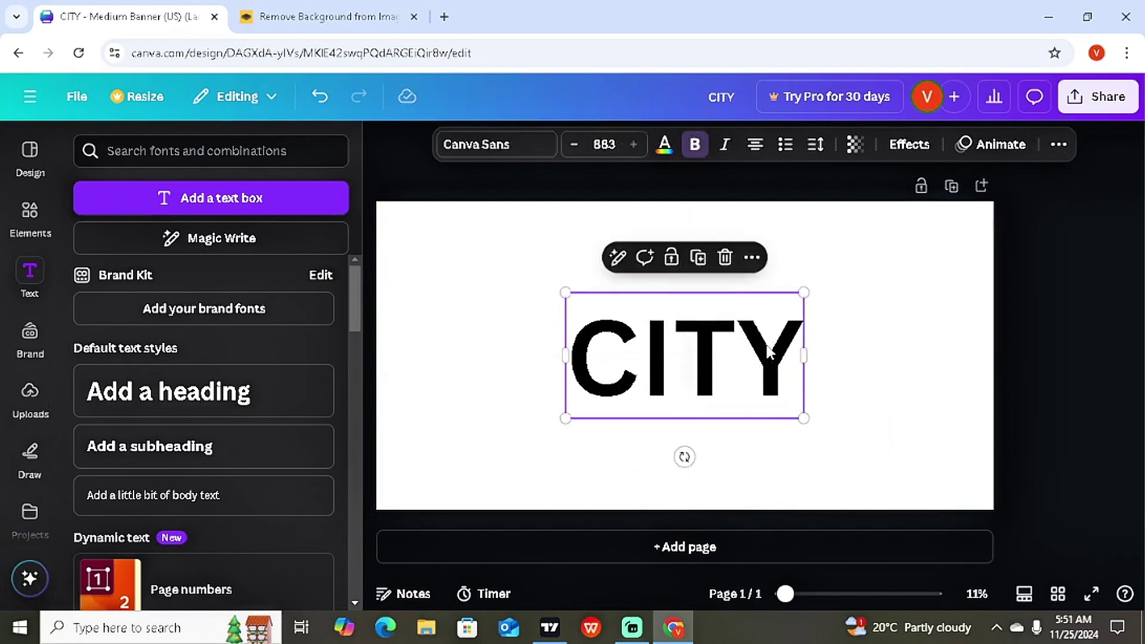
pyautogui.click(863, 336)
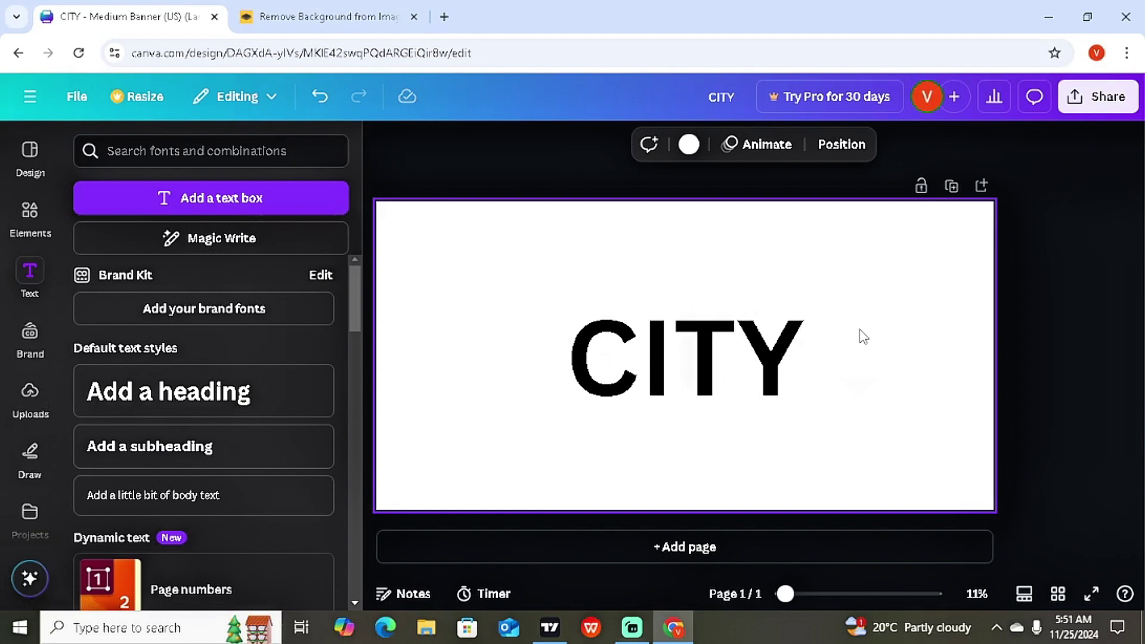
pyautogui.click(744, 341)
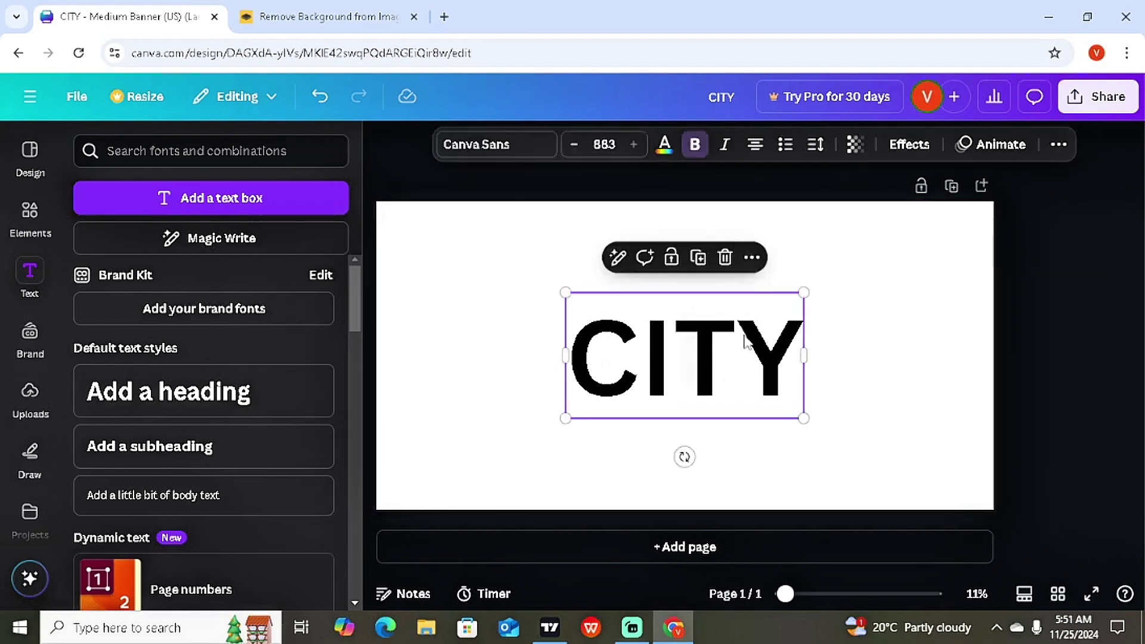
pyautogui.click(852, 344)
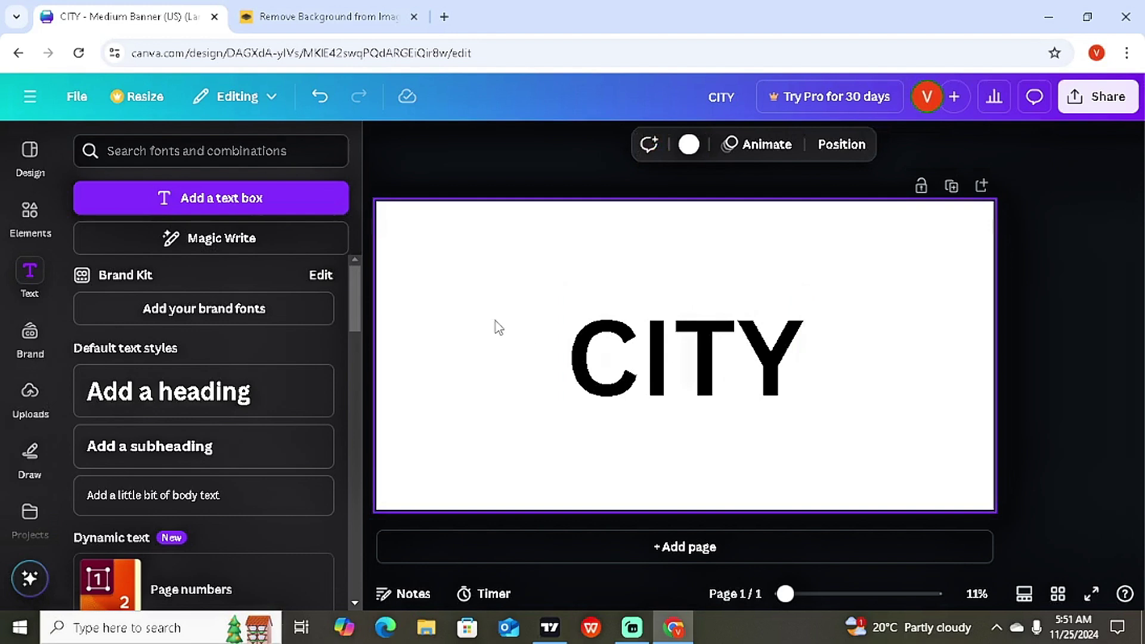
# Step: Add a rectangle shape and widen it on both sides until it covers the whole CITY heading
pyautogui.click(27, 233)
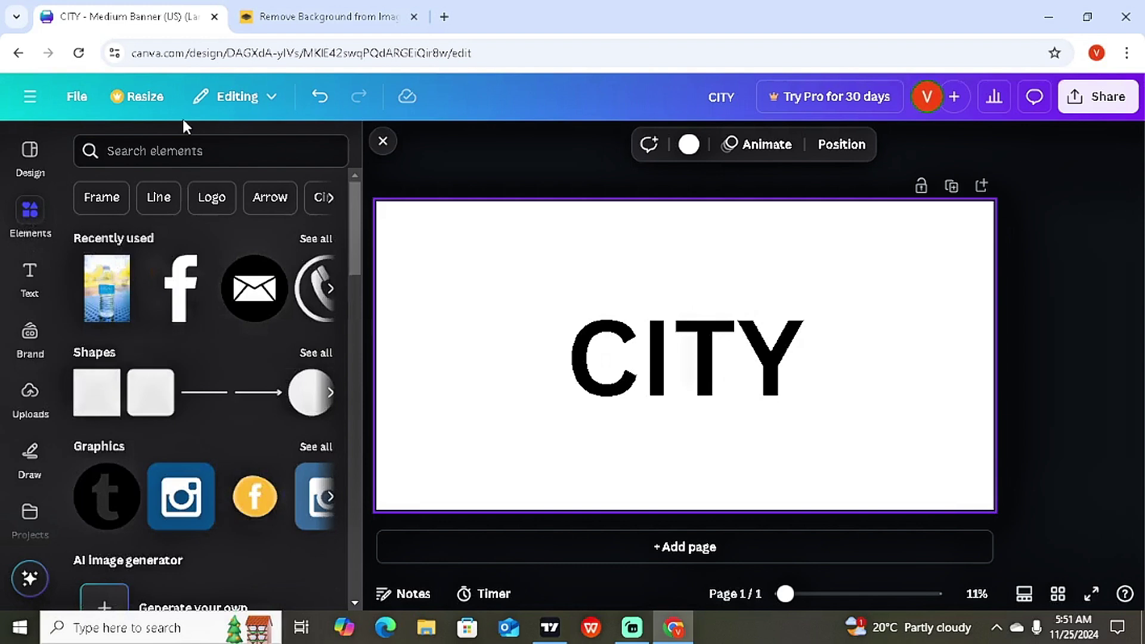
pyautogui.click(190, 152)
pyautogui.write('SQUARE')
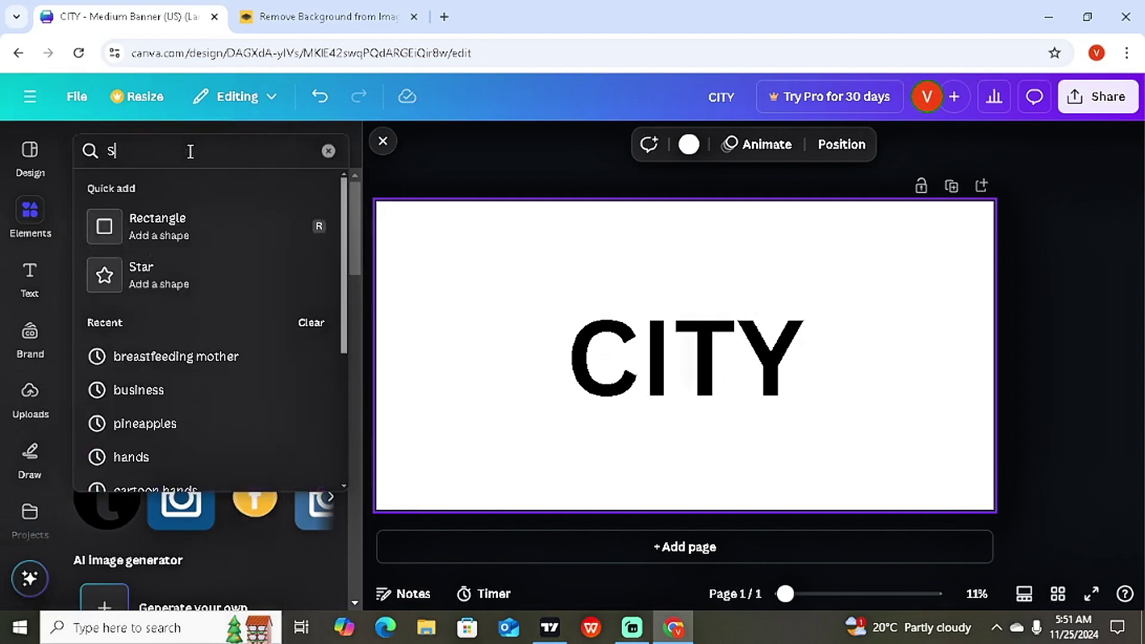
pyautogui.click(186, 234)
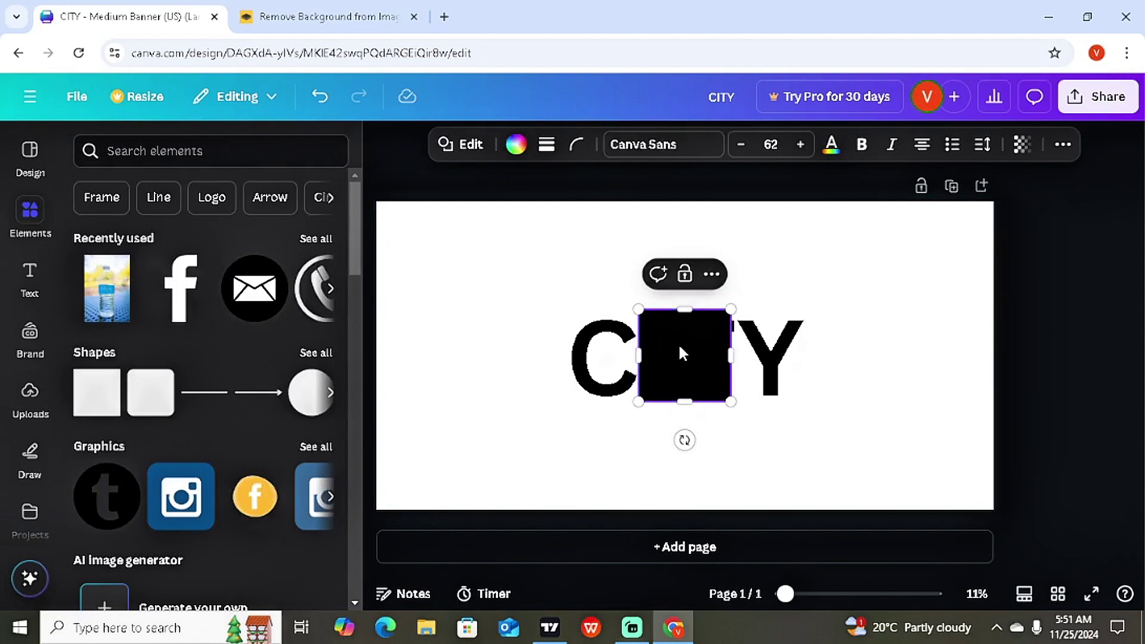
pyautogui.moveTo(680, 349); pyautogui.dragTo(815, 351)
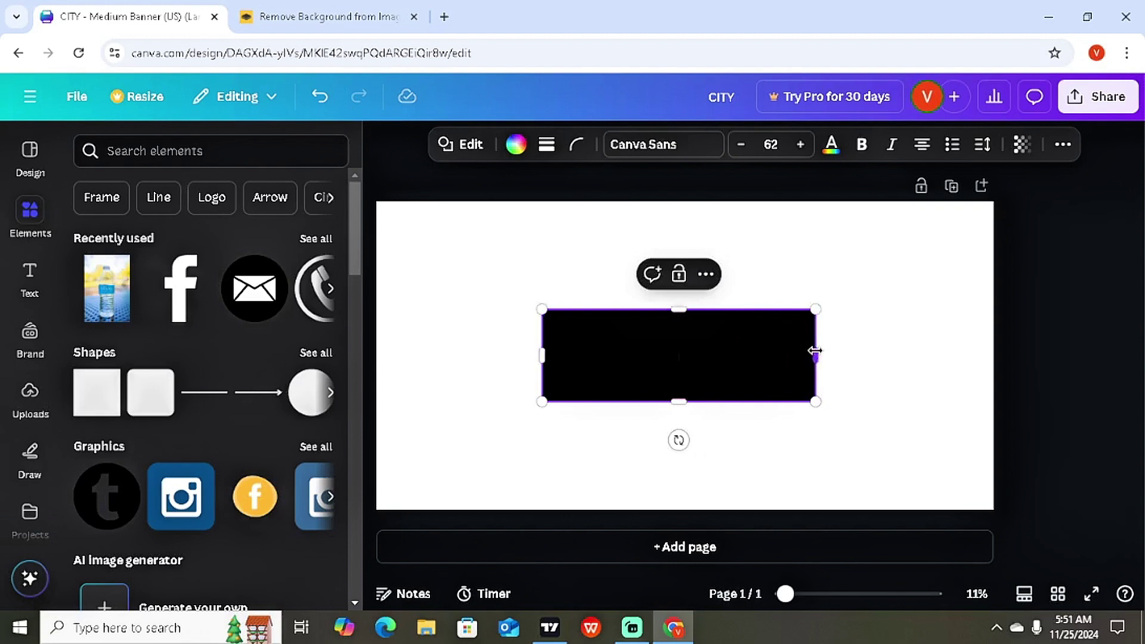
pyautogui.click(855, 344)
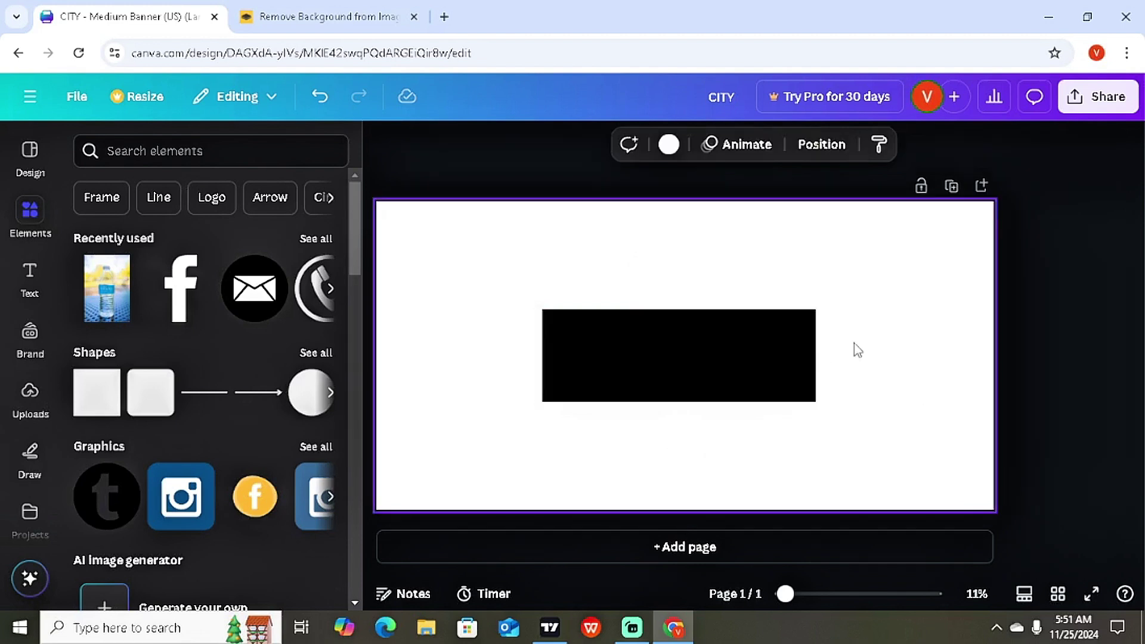
# Step: Move the black rectangle down so that the upper part of the CITY heading is uncovered
pyautogui.click(702, 365)
pyautogui.moveTo(703, 365); pyautogui.dragTo(708, 404)
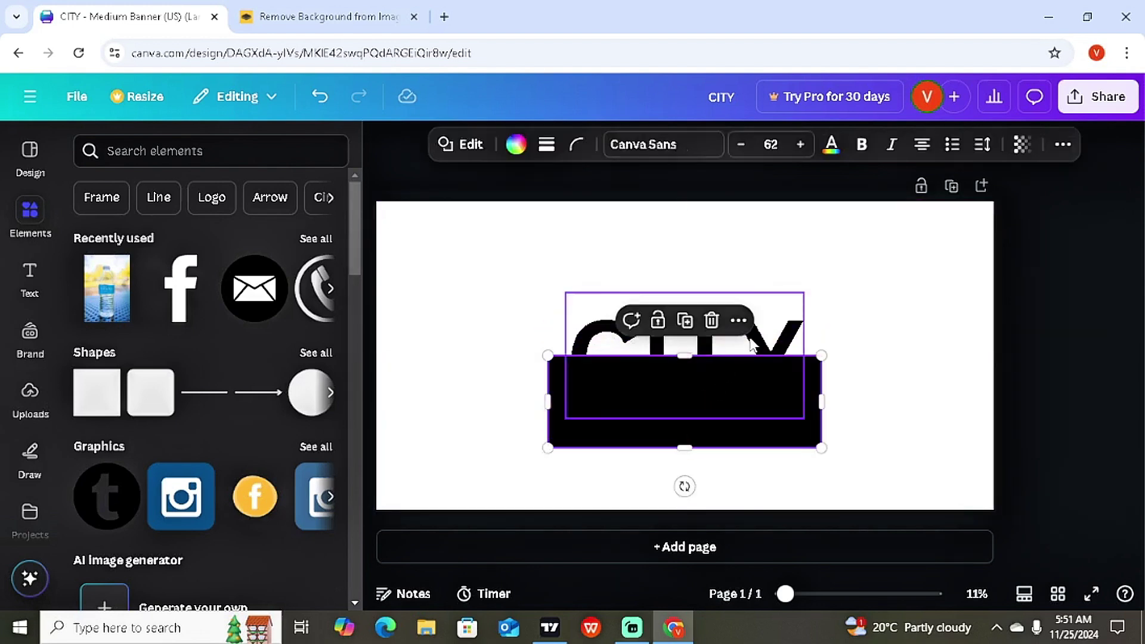
pyautogui.click(923, 240)
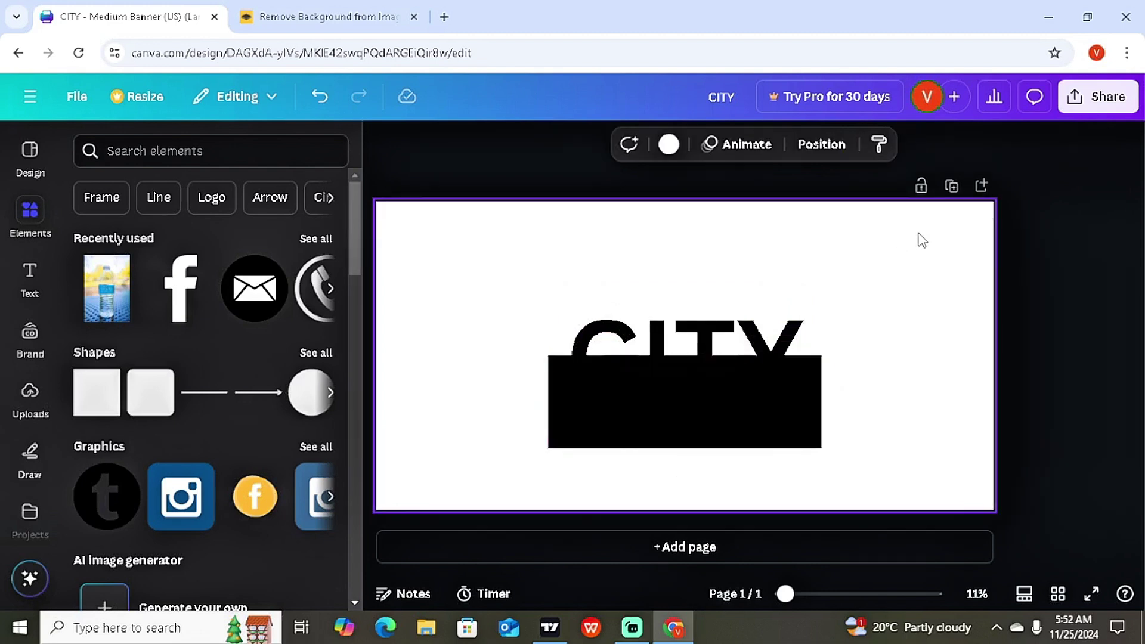
pyautogui.click(1089, 282)
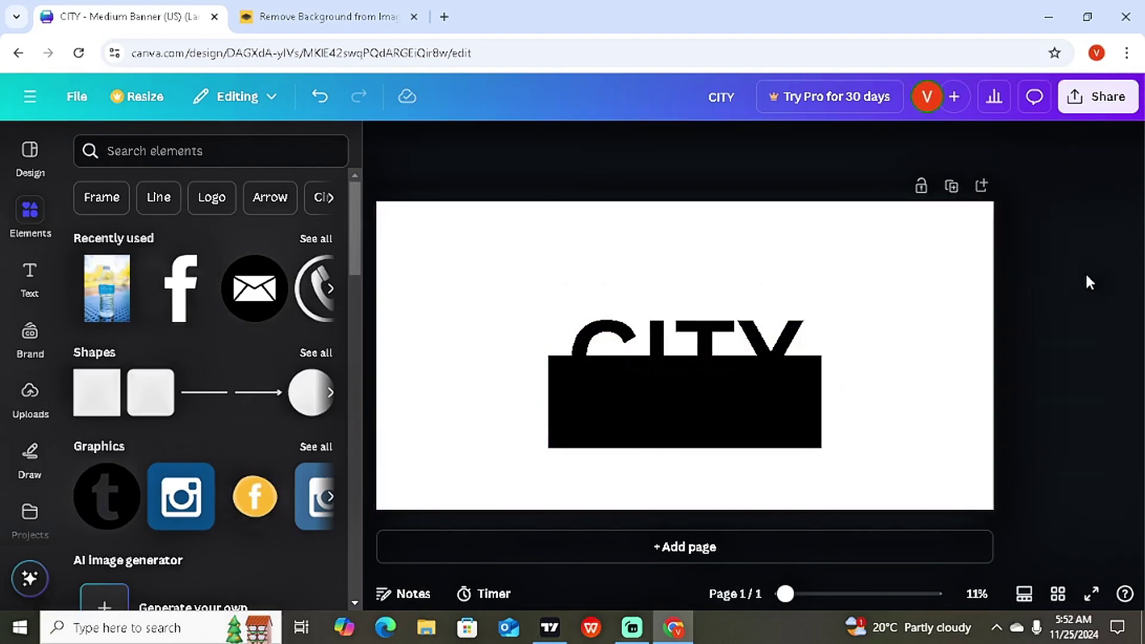
# Step: Change the page background colour to the medium grey from the default solid colours
pyautogui.click(960, 243)
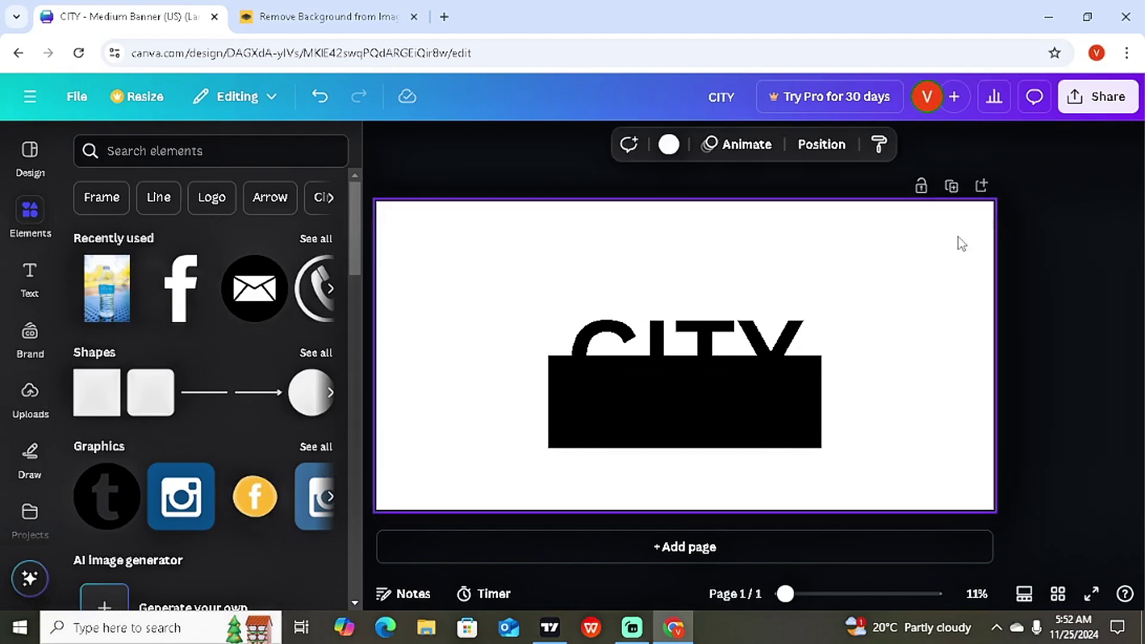
pyautogui.click(669, 145)
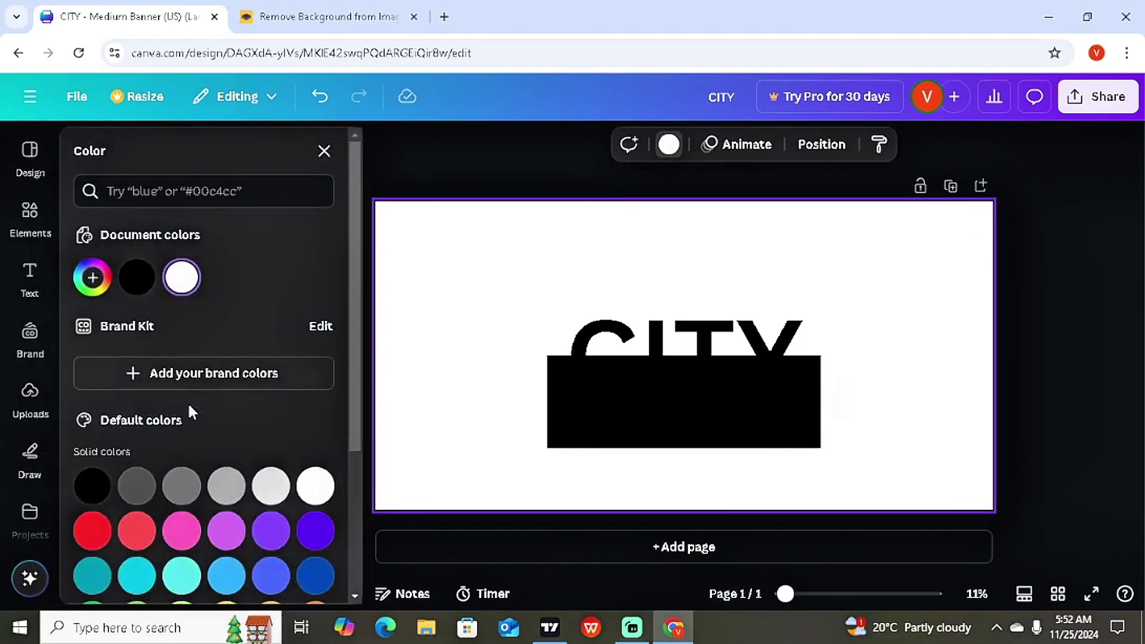
pyautogui.click(181, 487)
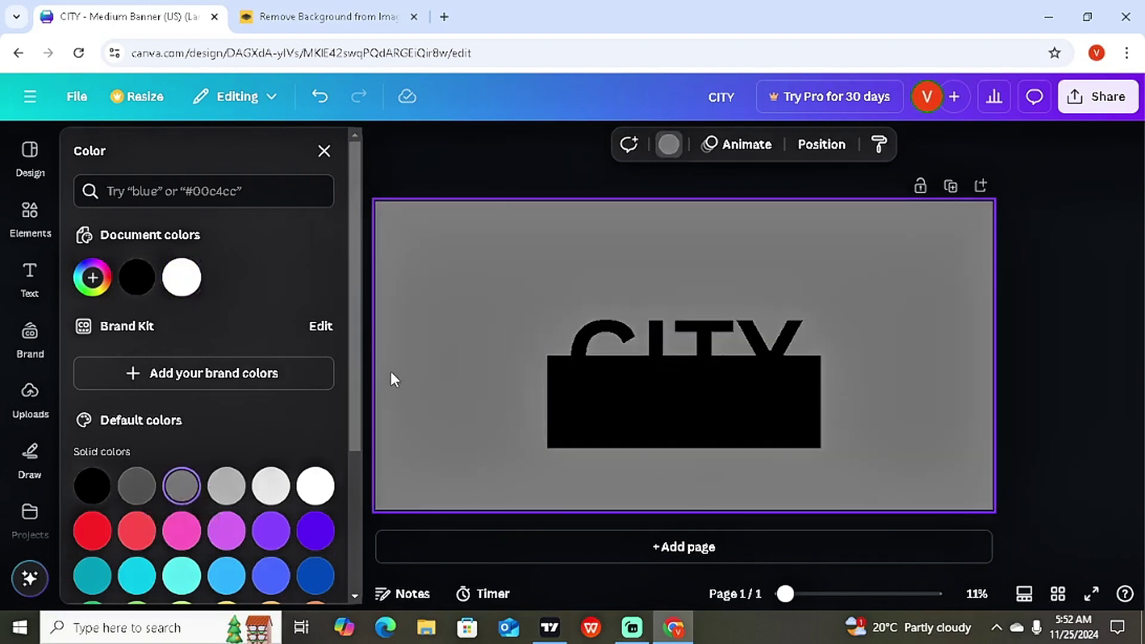
# Step: Change the colour of the CITY heading to white (#ffffff)
pyautogui.click(665, 341)
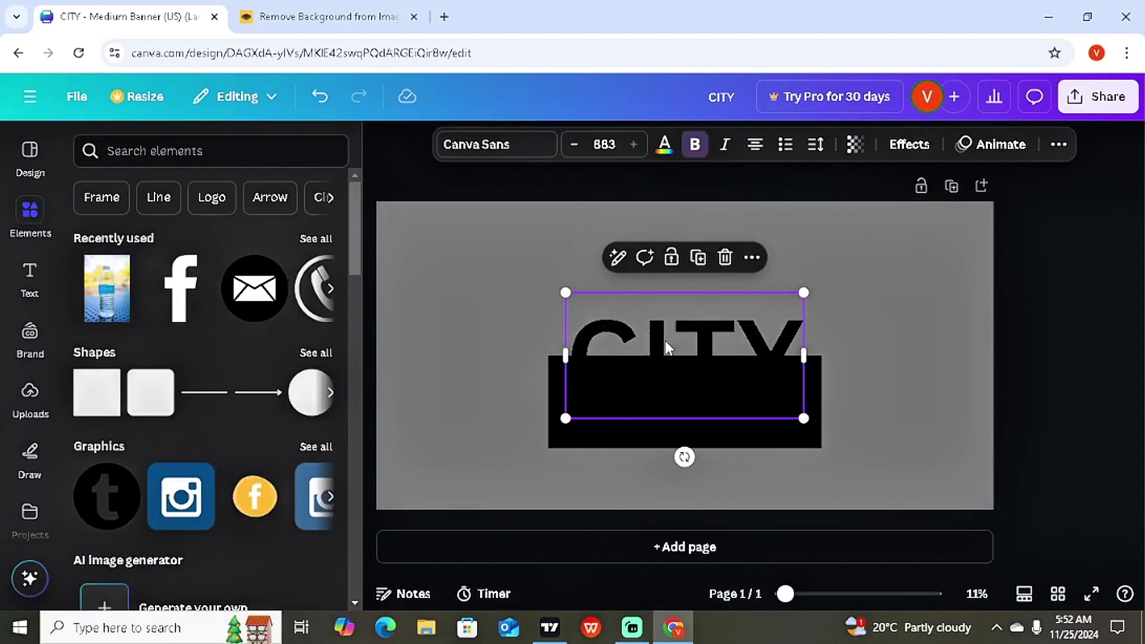
pyautogui.click(664, 144)
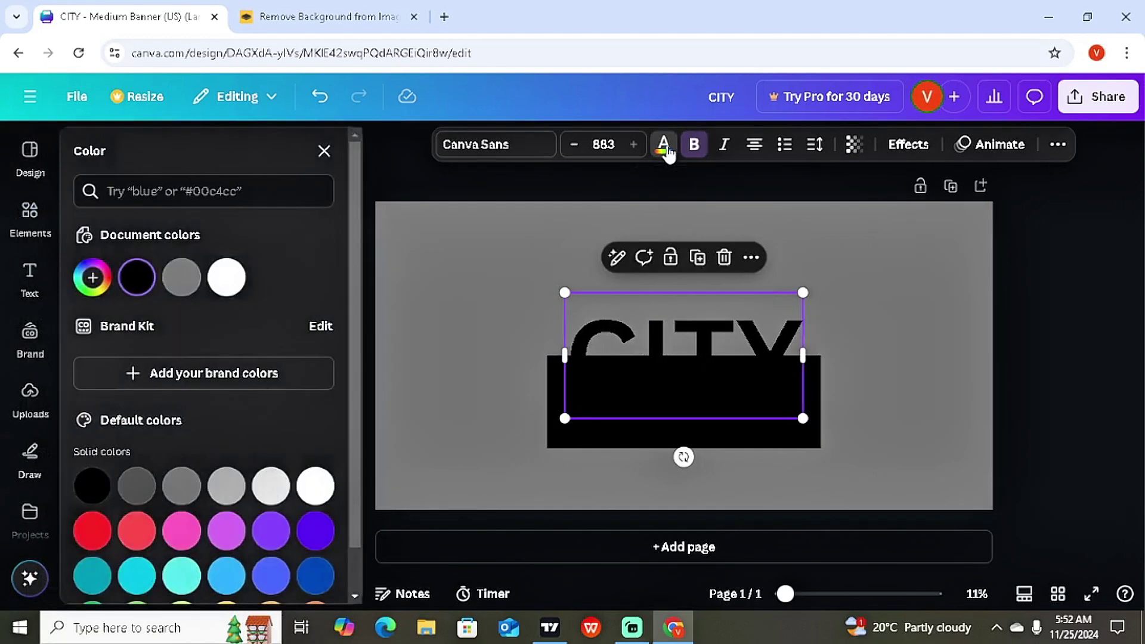
pyautogui.click(228, 278)
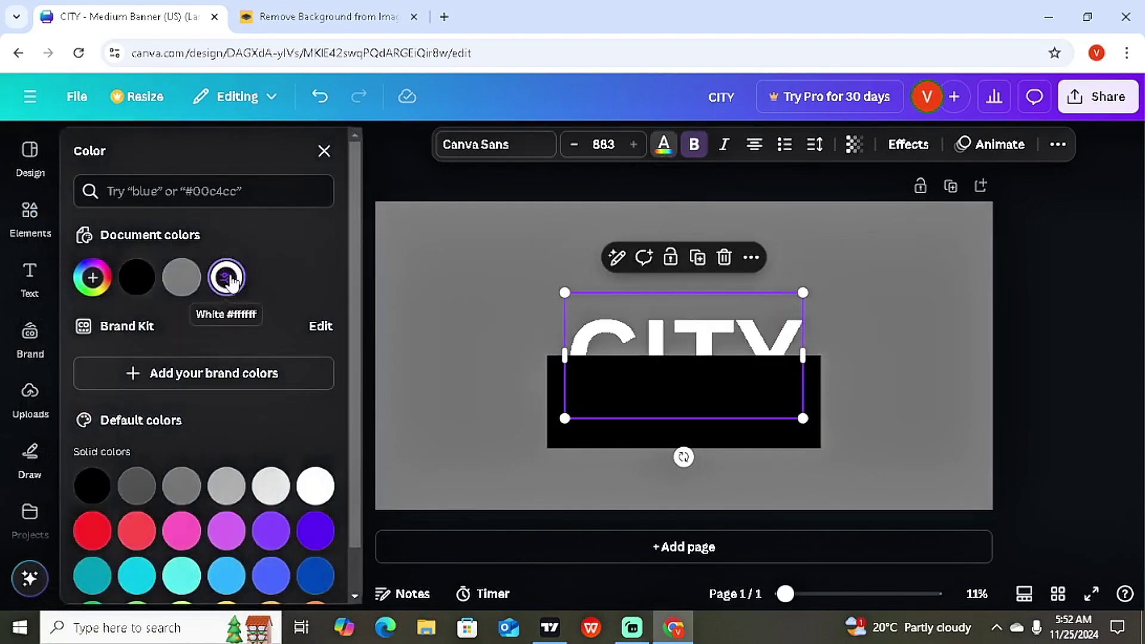
# Step: Move the black rectangle back up to the centre of the page, over the CITY heading
pyautogui.click(757, 437)
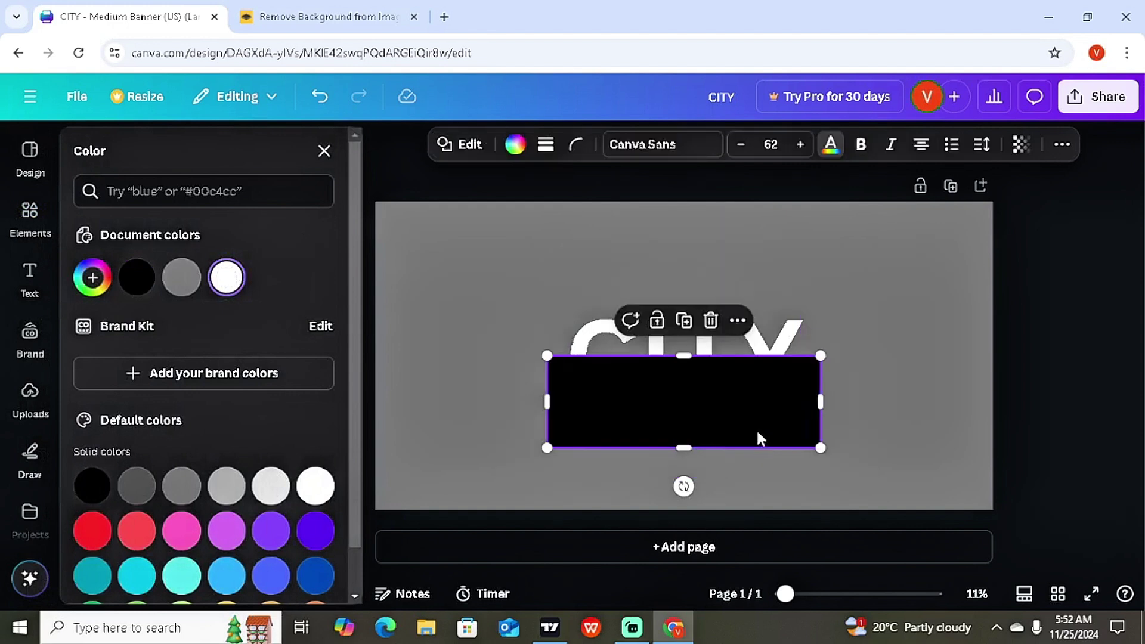
pyautogui.moveTo(758, 438); pyautogui.dragTo(757, 390)
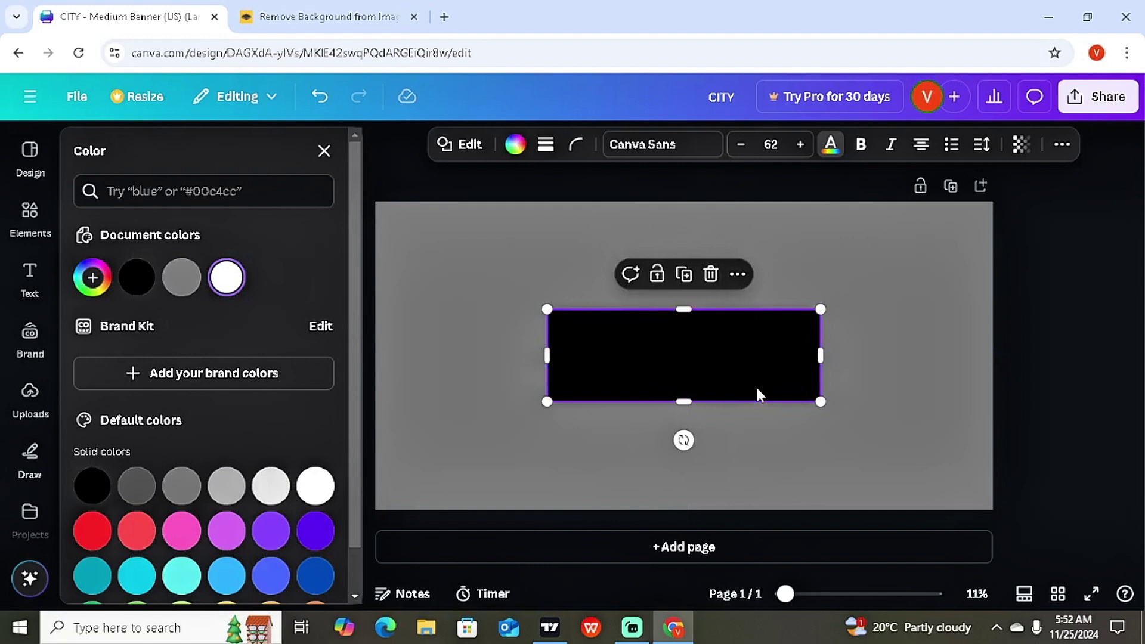
pyautogui.click(898, 379)
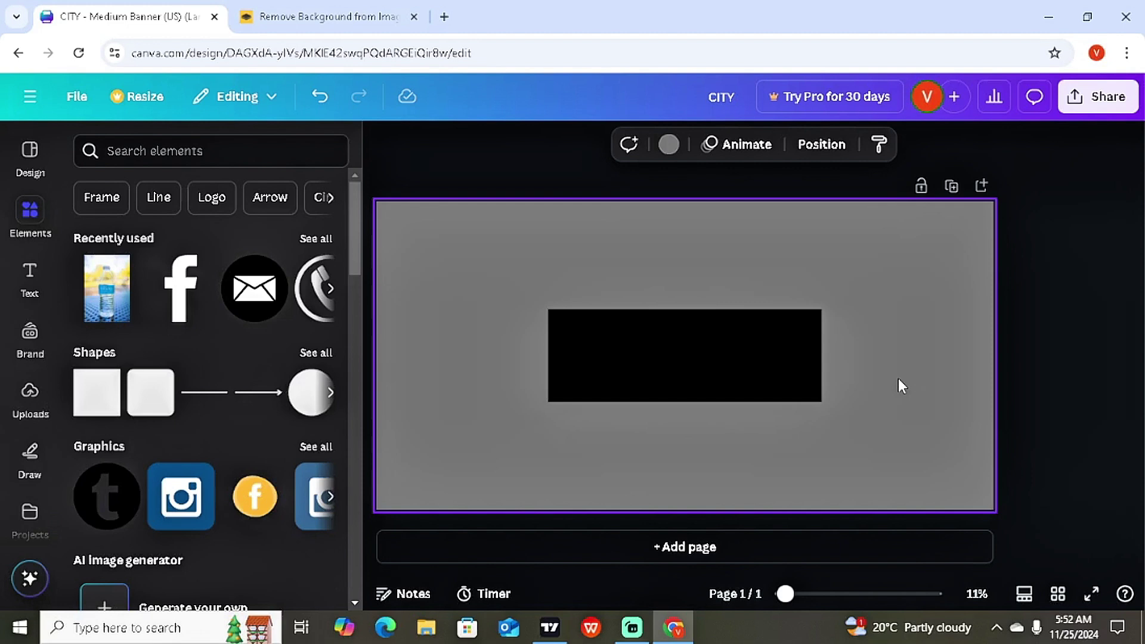
# Step: Send the black rectangle to the back so it sits behind the white CITY heading
pyautogui.click(760, 355)
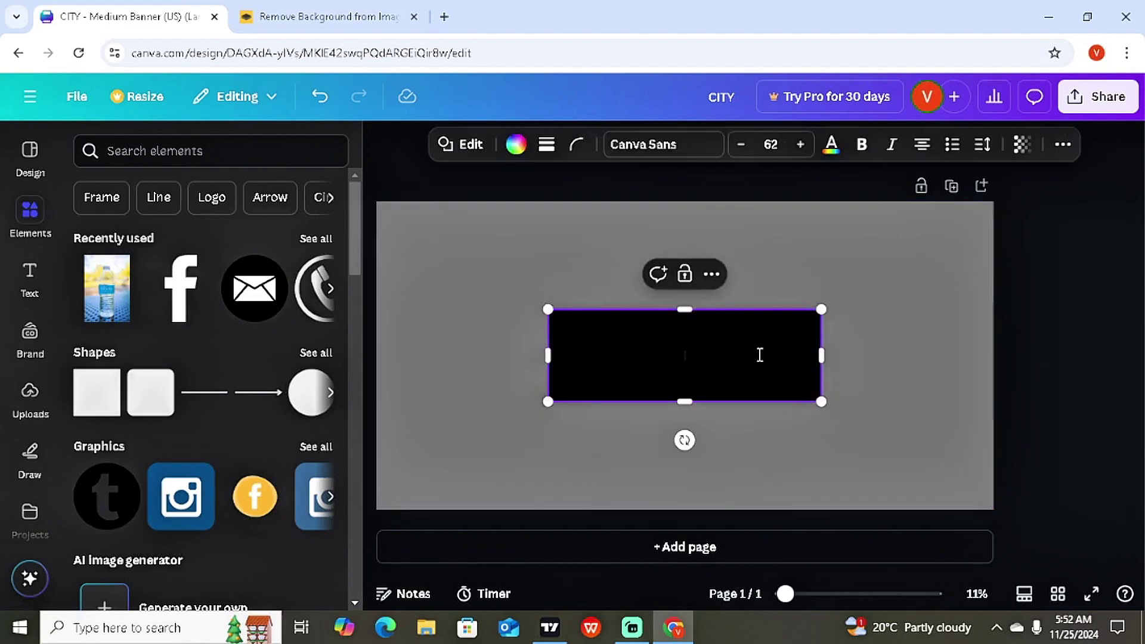
pyautogui.rightClick(760, 356)
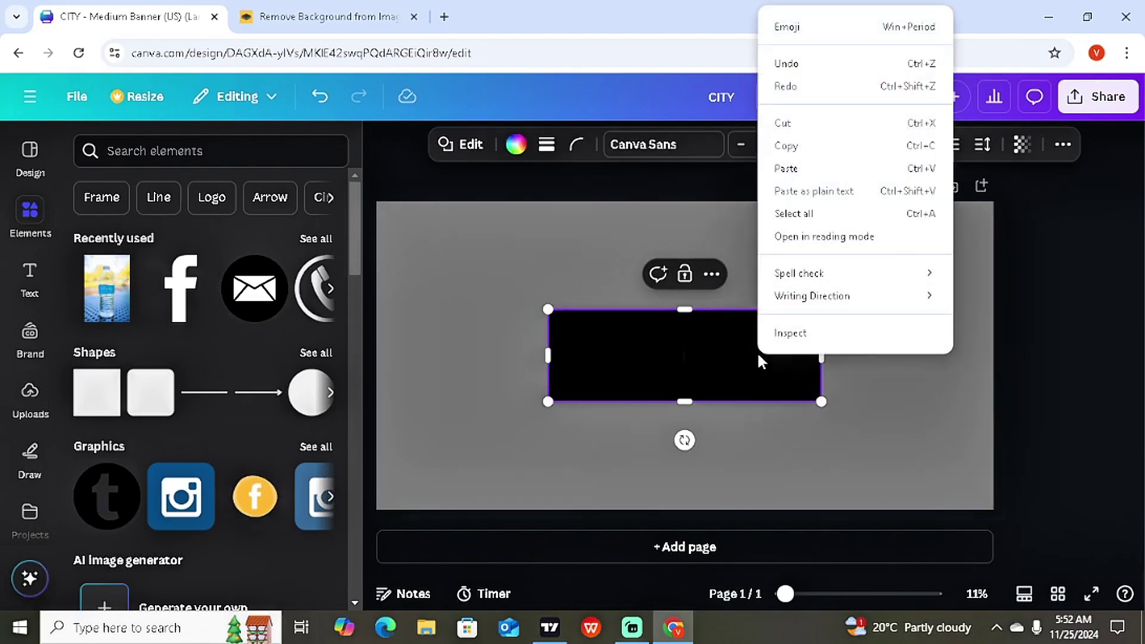
pyautogui.click(790, 413)
pyautogui.click(783, 368)
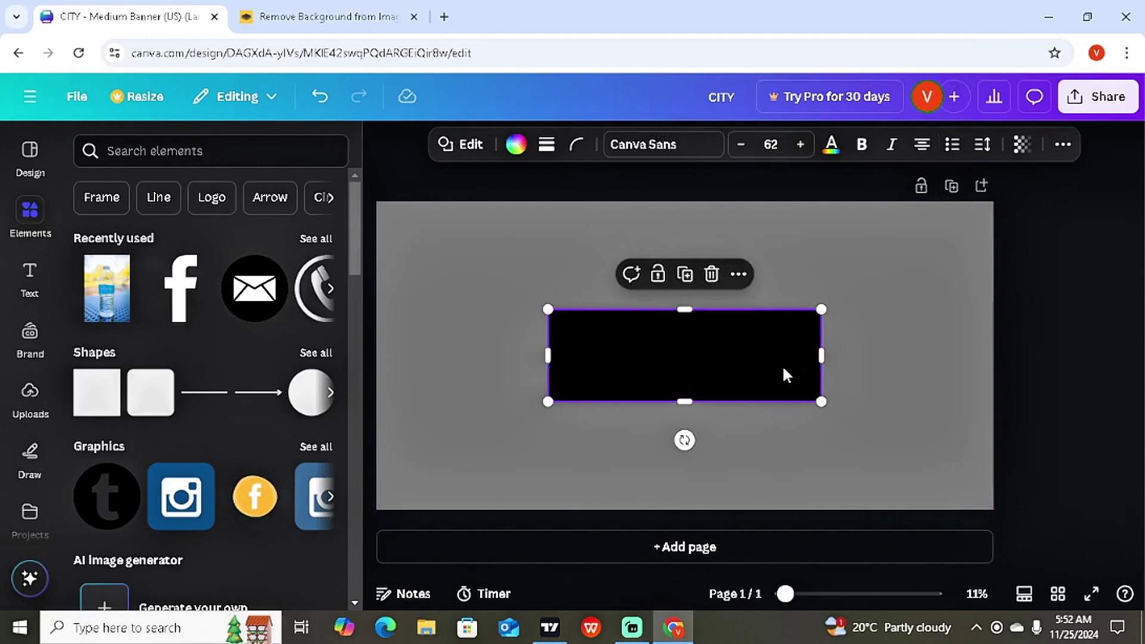
pyautogui.rightClick(783, 370)
pyautogui.moveTo(803, 357)
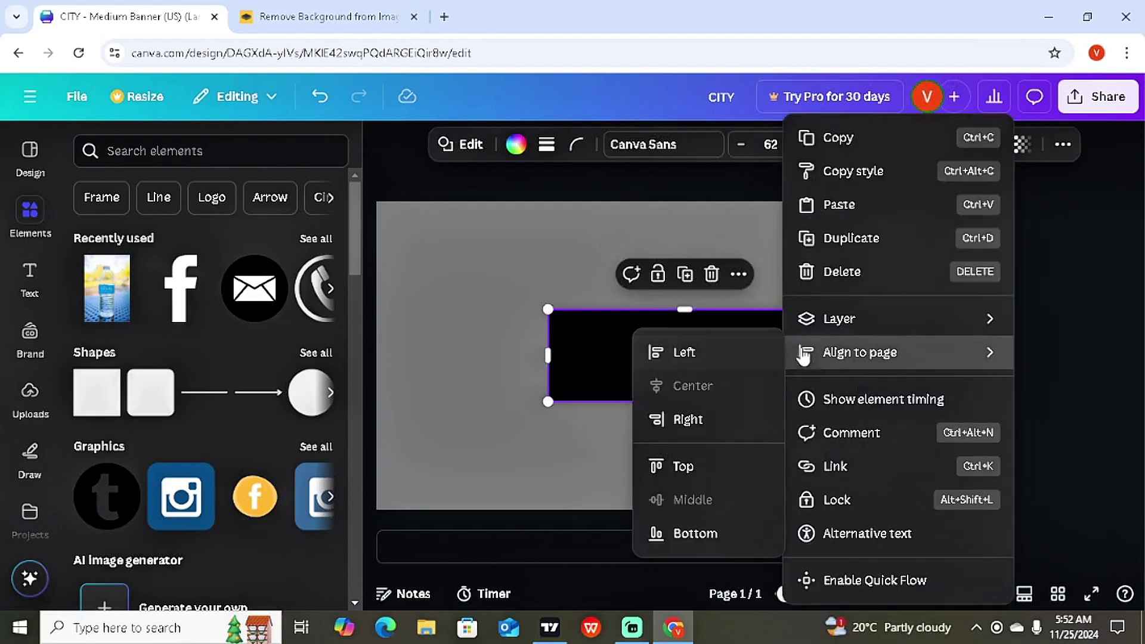
pyautogui.moveTo(840, 330)
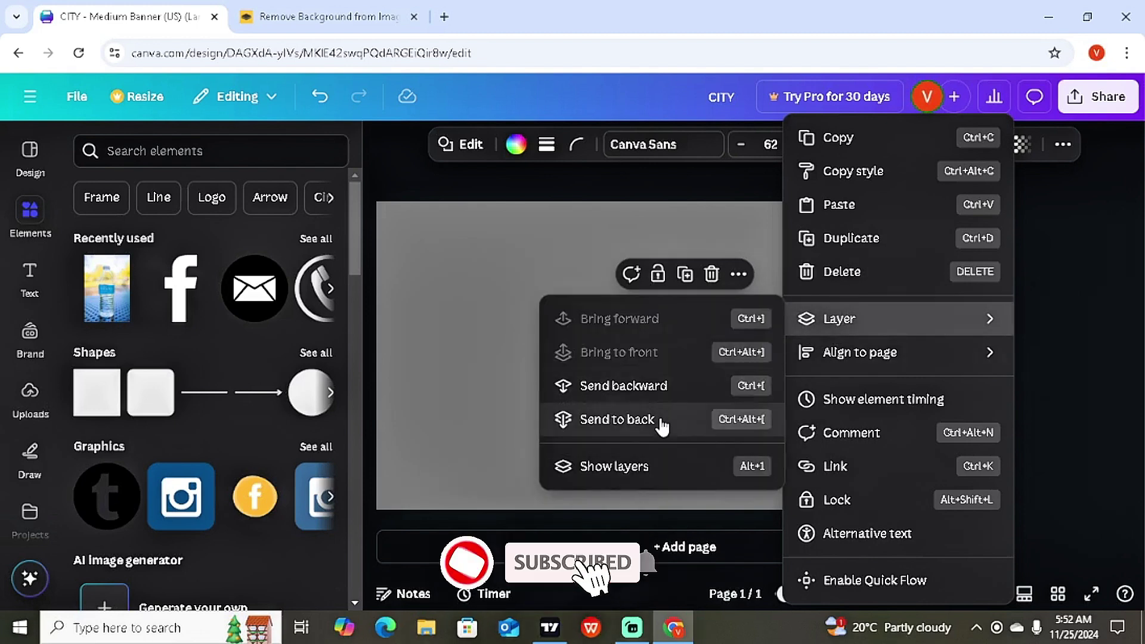
pyautogui.click(661, 417)
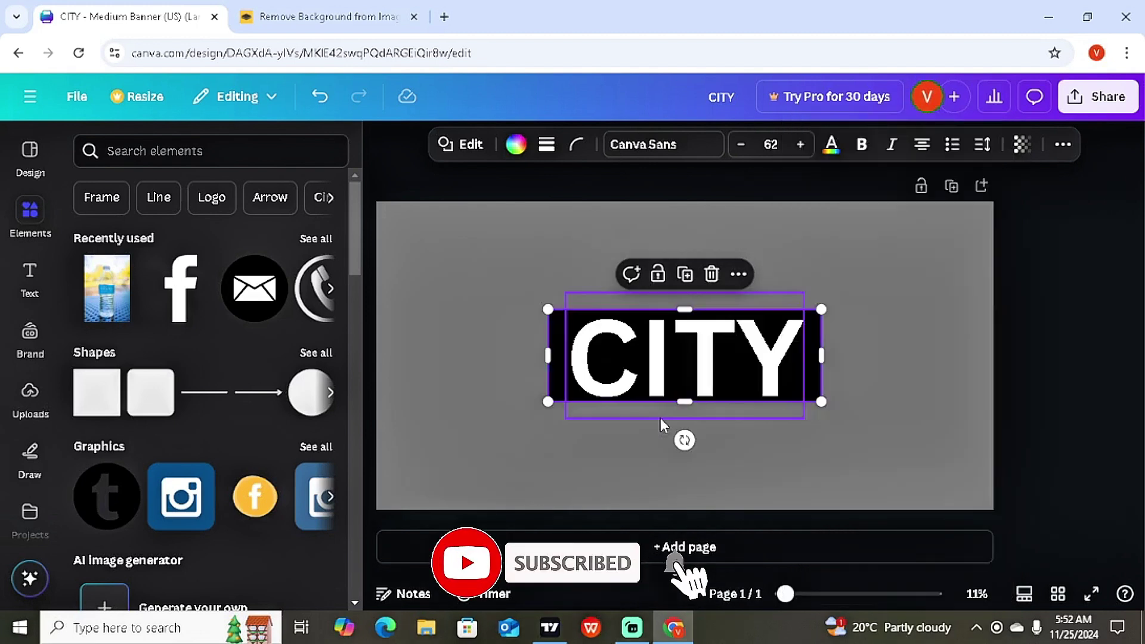
pyautogui.click(934, 326)
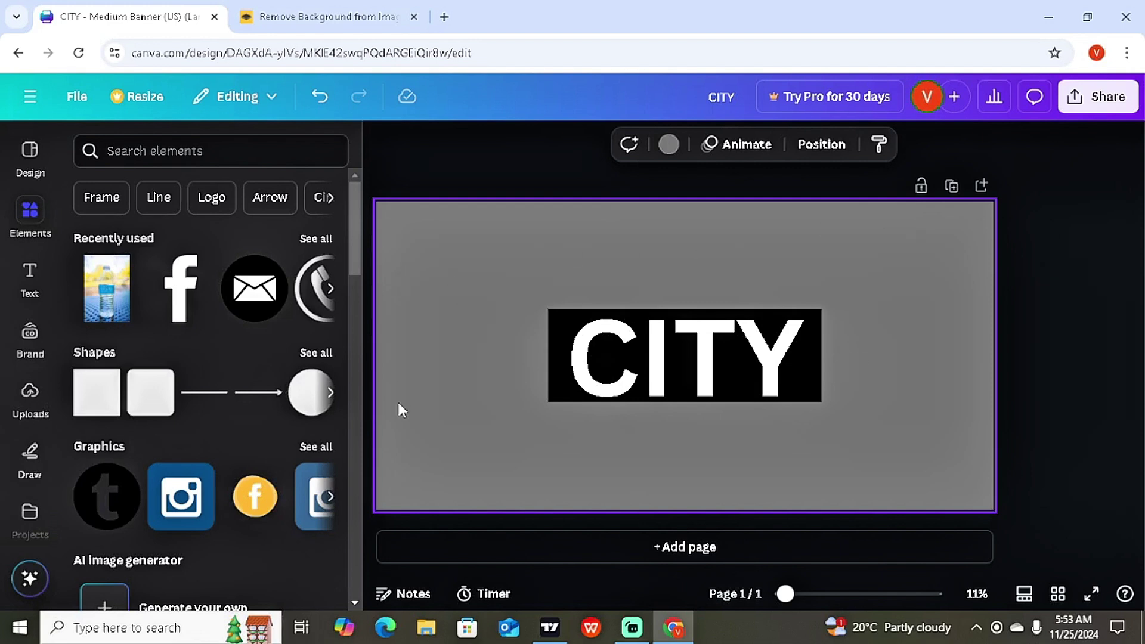
pyautogui.click(1065, 243)
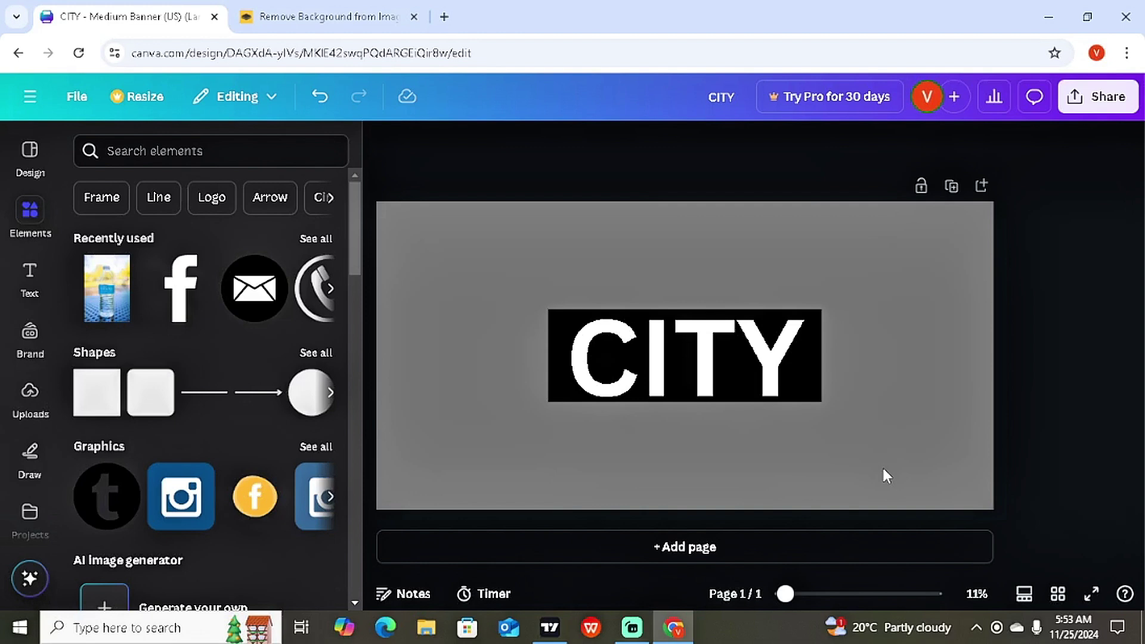
# Step: Download the design as a PNG at size 1 with saving of the download settings turned off
pyautogui.click(1089, 107)
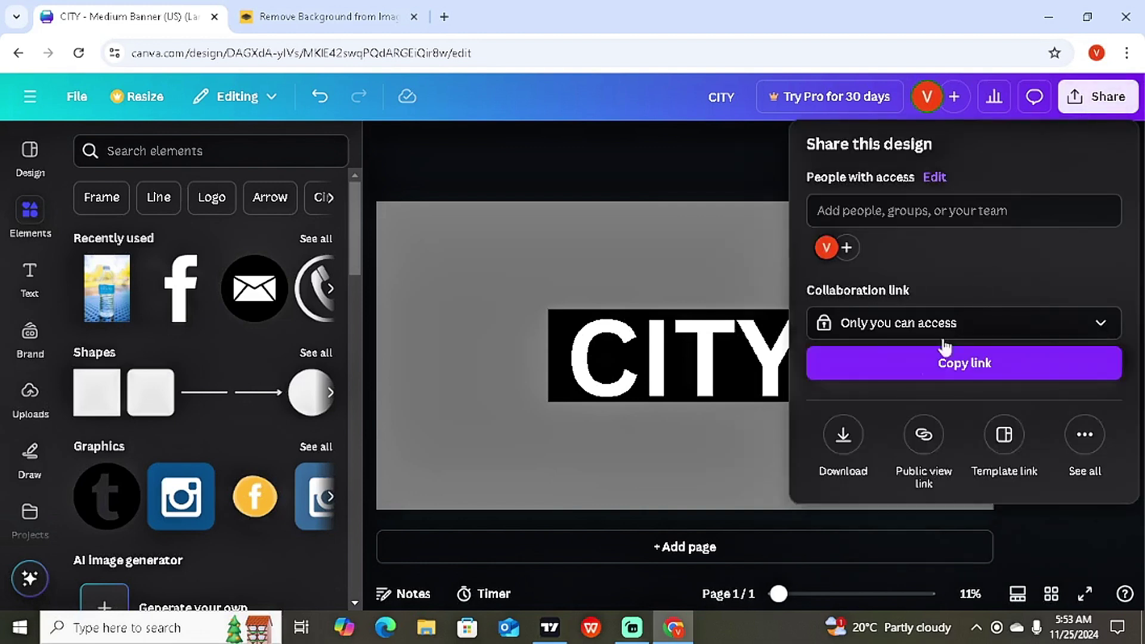
pyautogui.click(843, 437)
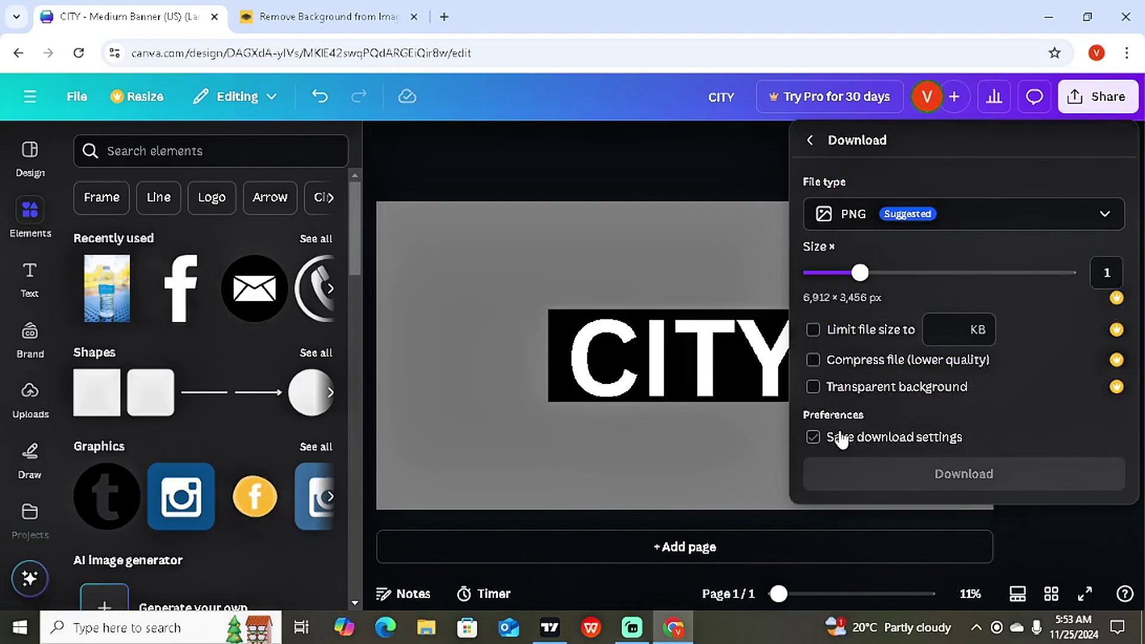
pyautogui.click(842, 439)
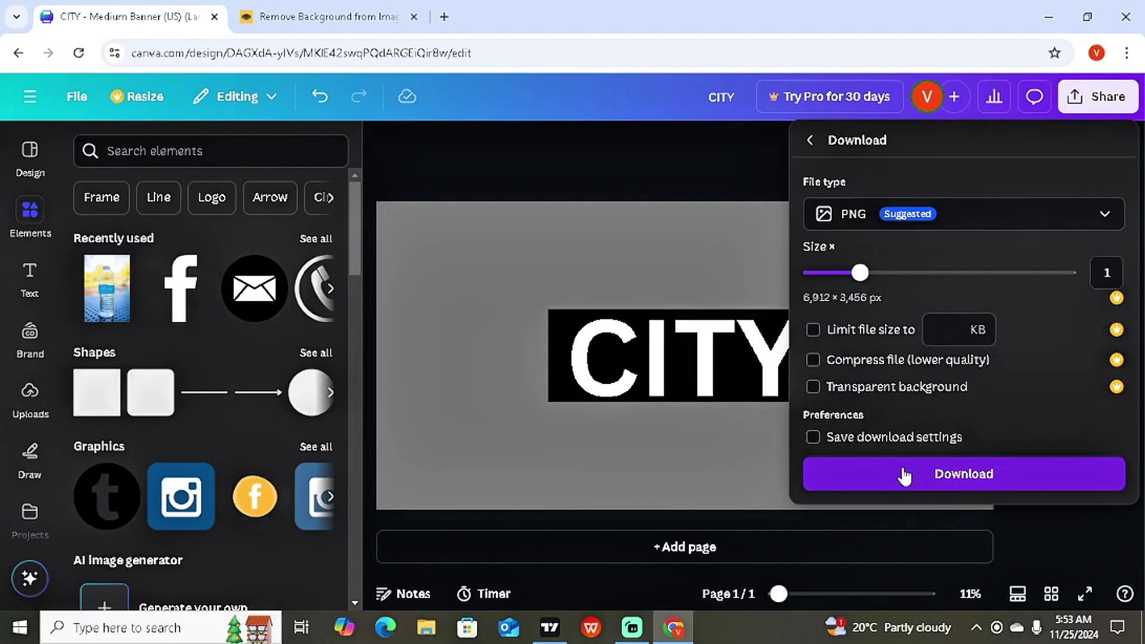
pyautogui.click(905, 476)
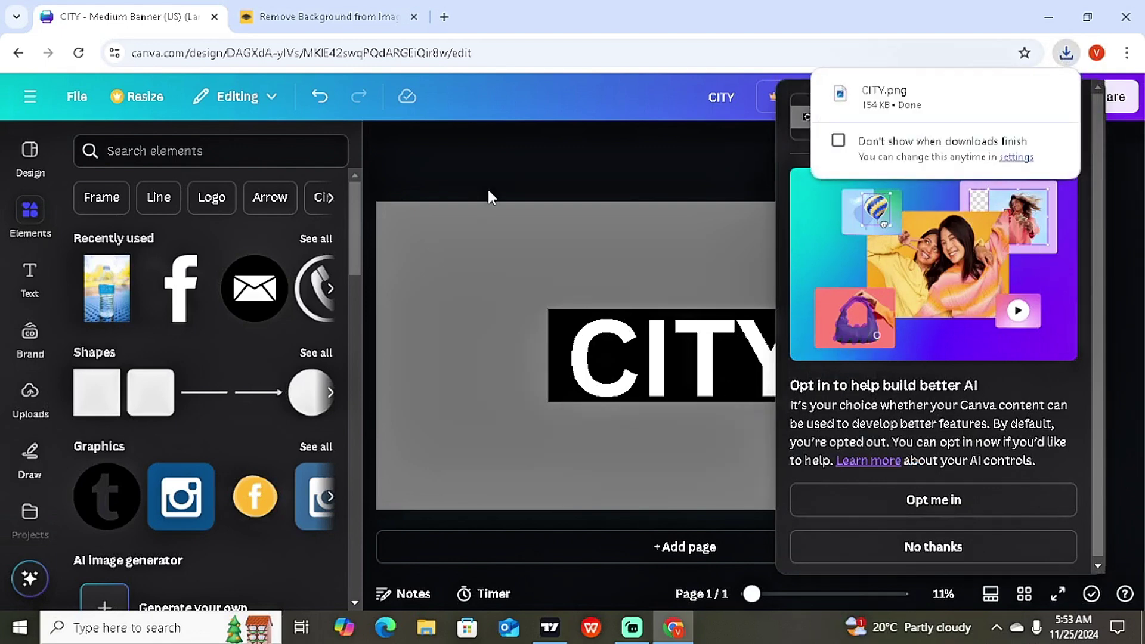
# Step: Upload the downloaded CITY.png to remove.bg and download the standard-resolution image with its background removed
pyautogui.click(359, 12)
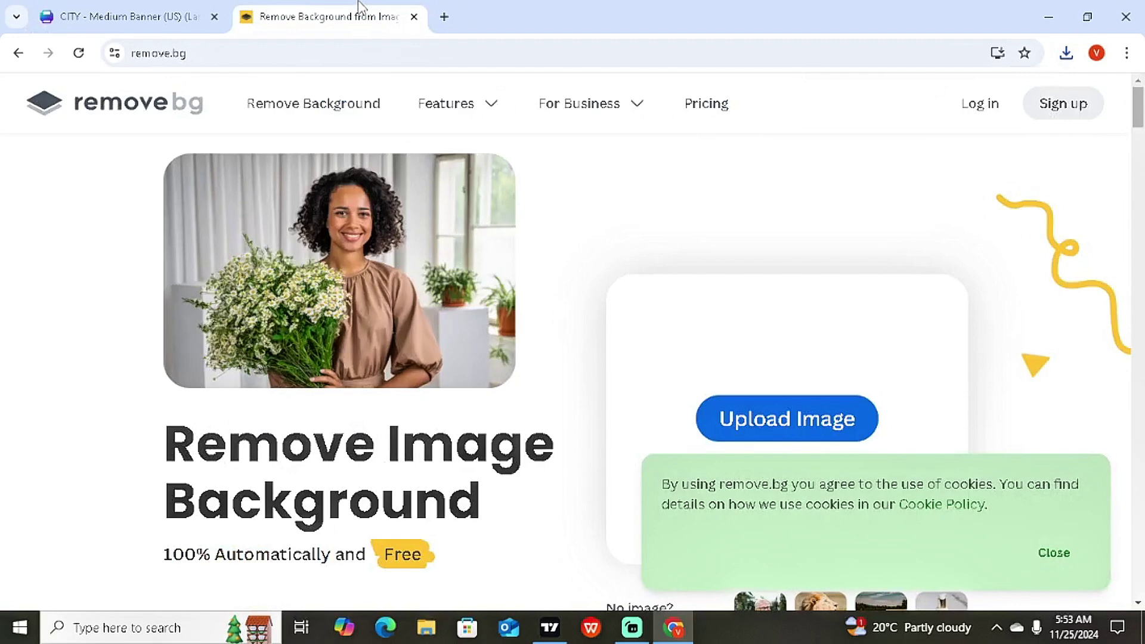
pyautogui.click(156, 14)
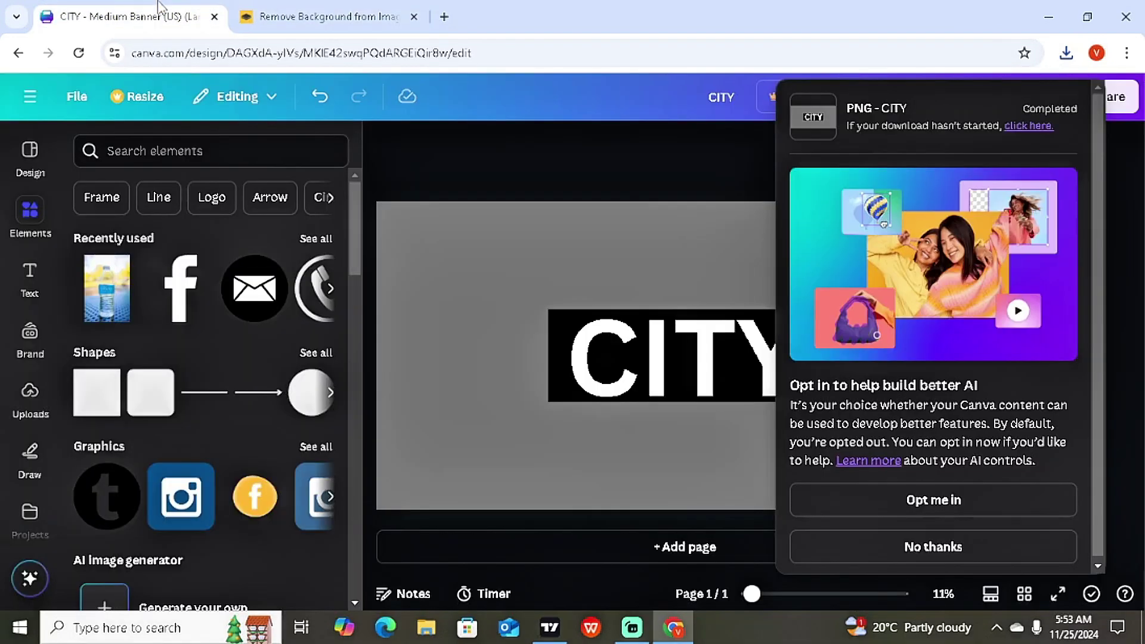
pyautogui.click(1057, 58)
pyautogui.moveTo(946, 127); pyautogui.dragTo(572, 332)
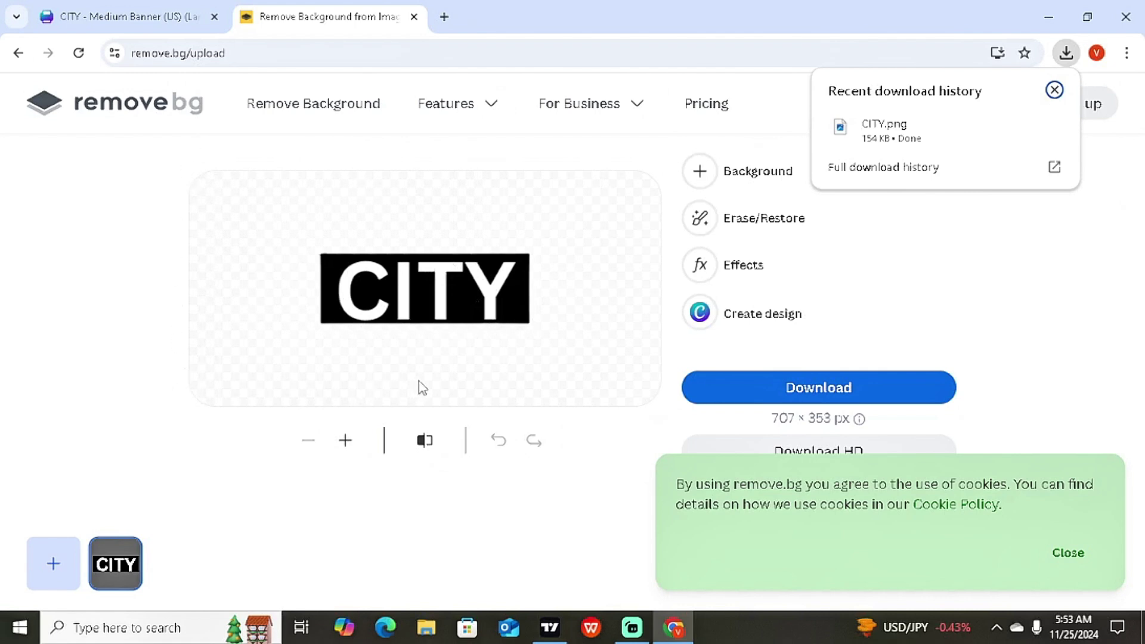
pyautogui.click(780, 395)
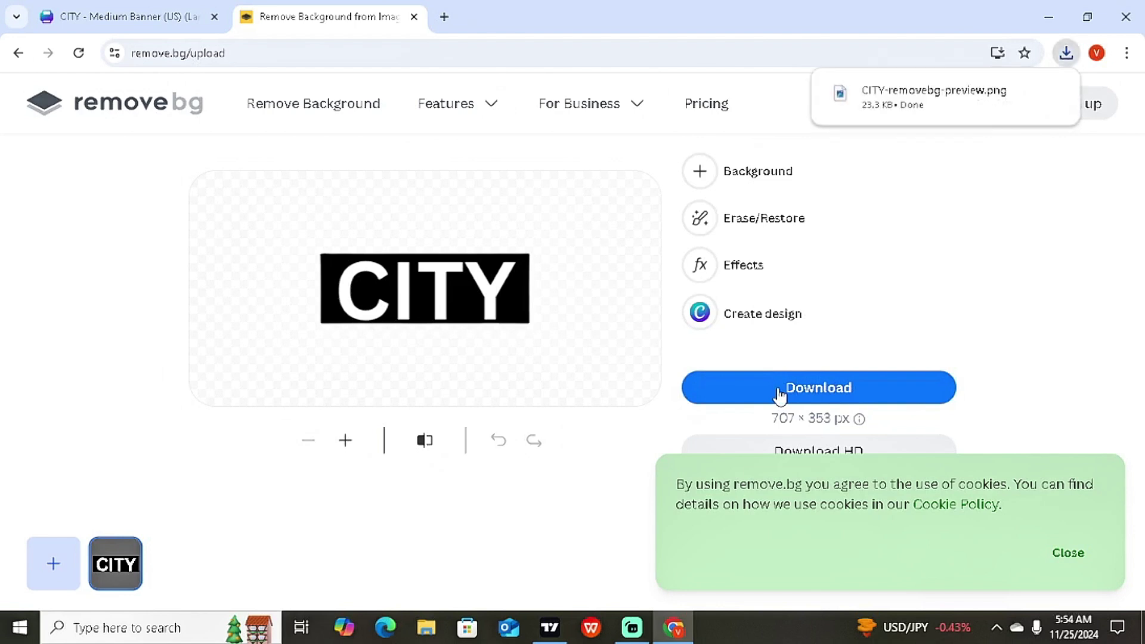
# Step: Switch back to the Canva design and add a blank second page
pyautogui.click(169, 8)
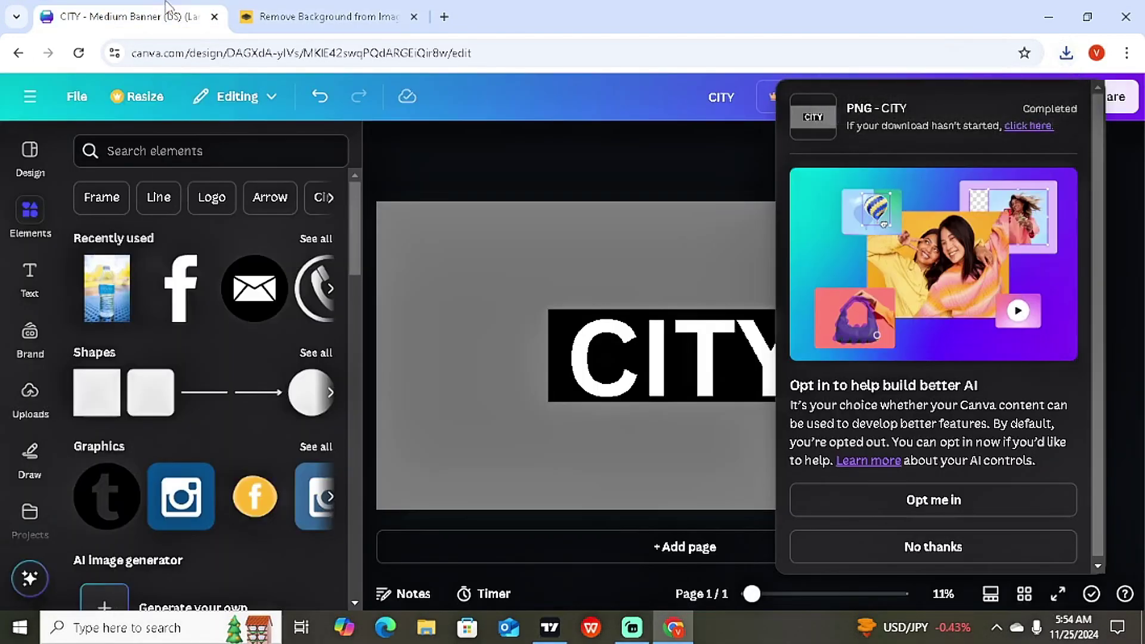
pyautogui.click(692, 566)
pyautogui.click(692, 547)
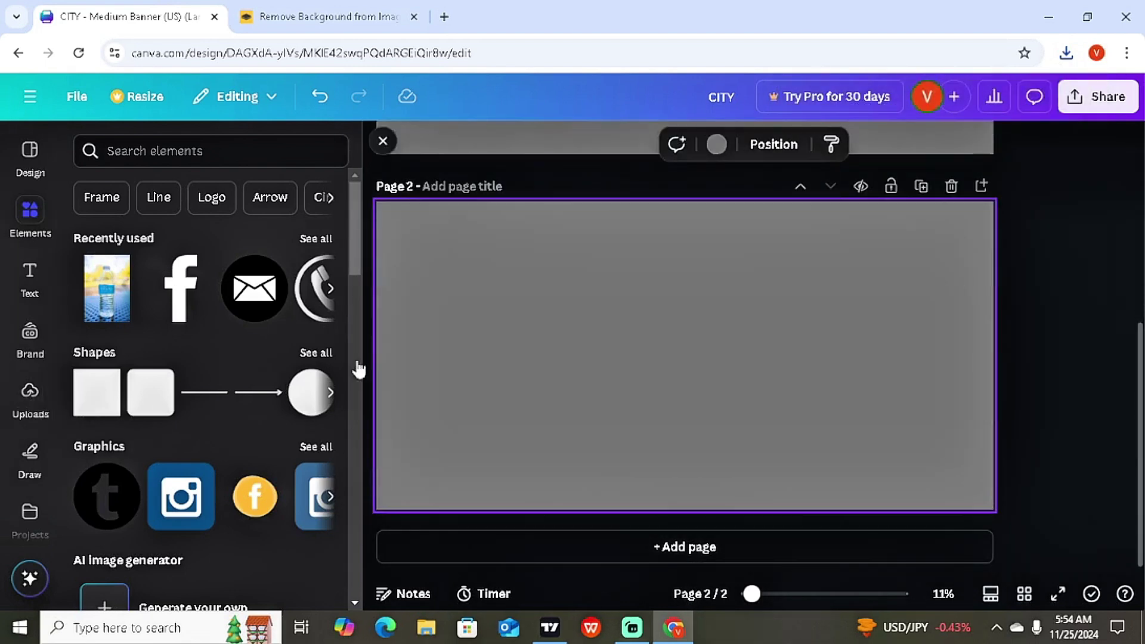
# Step: Upload the background-free CITY image, place it on page 2 and enlarge it to fill most of the page
pyautogui.click(31, 395)
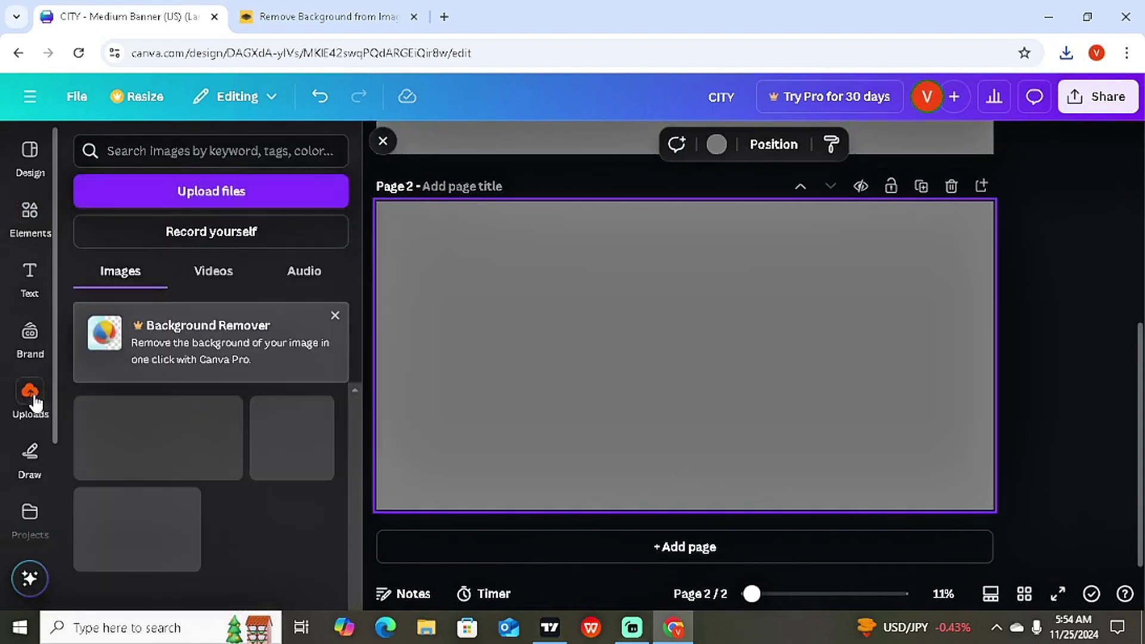
pyautogui.click(218, 193)
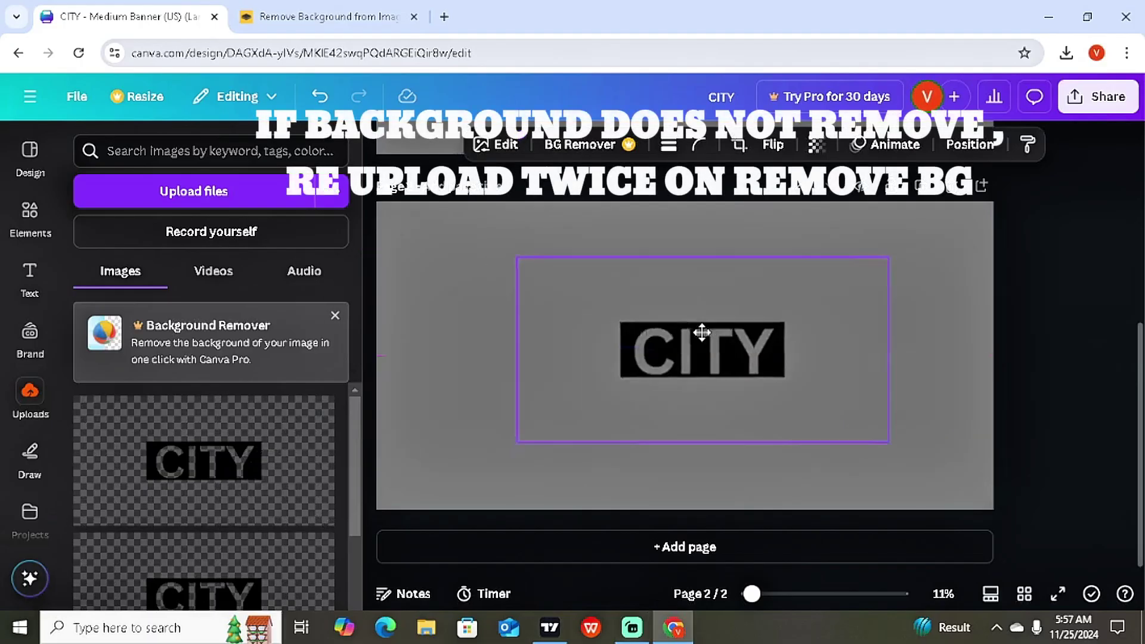
pyautogui.moveTo(701, 332); pyautogui.dragTo(655, 332)
pyautogui.moveTo(480, 249); pyautogui.dragTo(355, 197)
pyautogui.moveTo(698, 369); pyautogui.dragTo(771, 396)
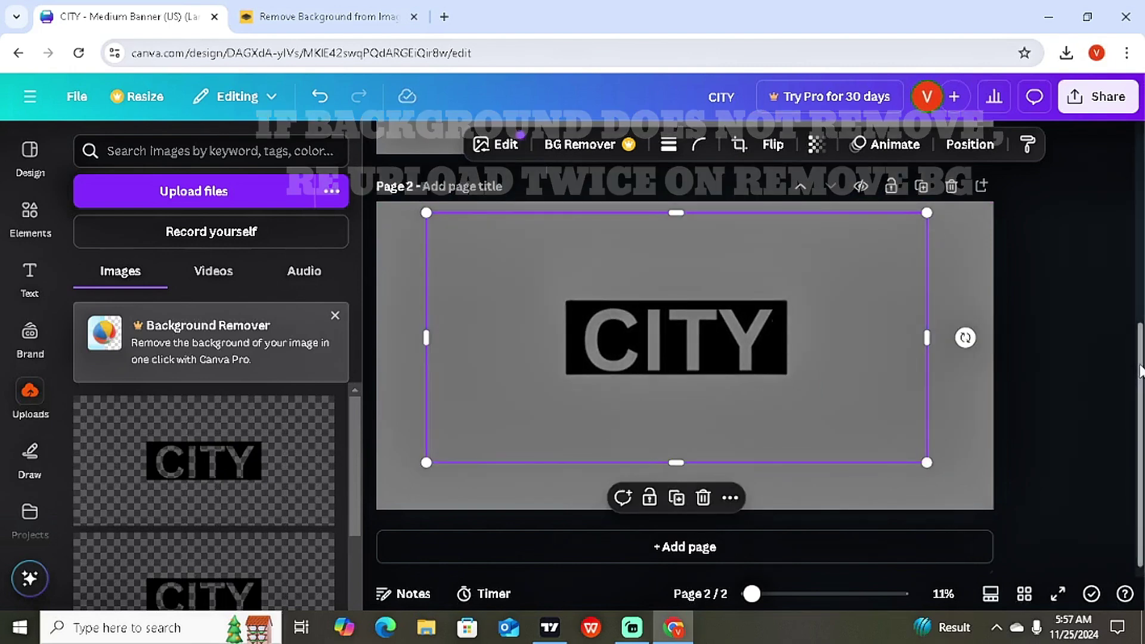
# Step: Check the original on page 1 and the remove.bg result, and centre the cut-out CITY image horizontally on page 2
pyautogui.scroll(5, 1059, 391)
pyautogui.scroll(1, 616, 305)
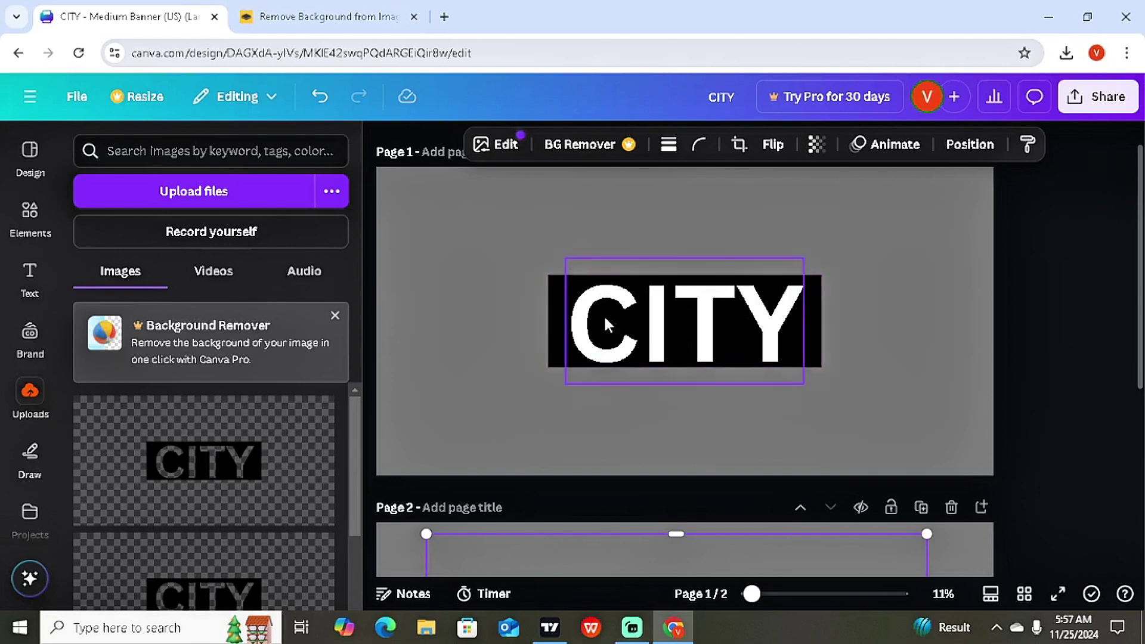
pyautogui.click(341, 7)
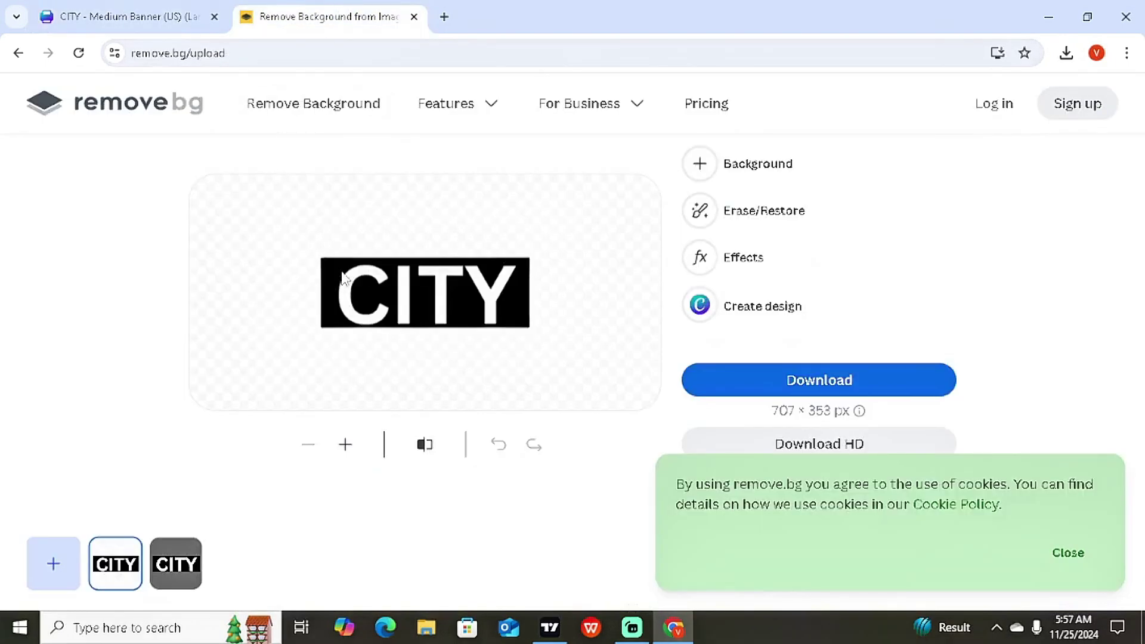
pyautogui.click(175, 7)
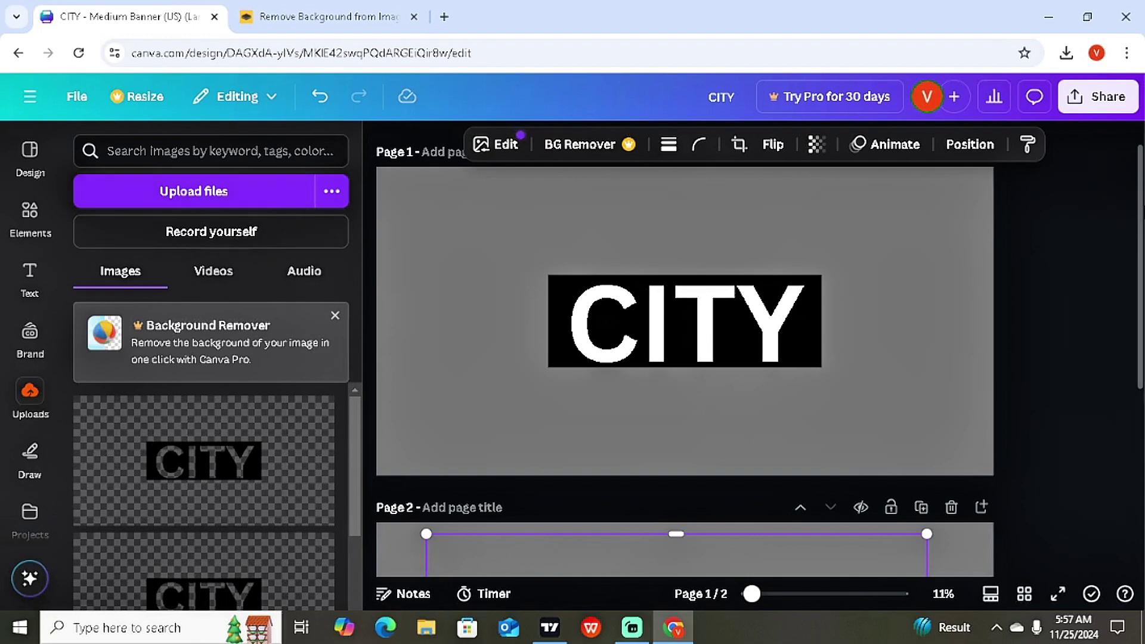
pyautogui.scroll(-4, 685, 358)
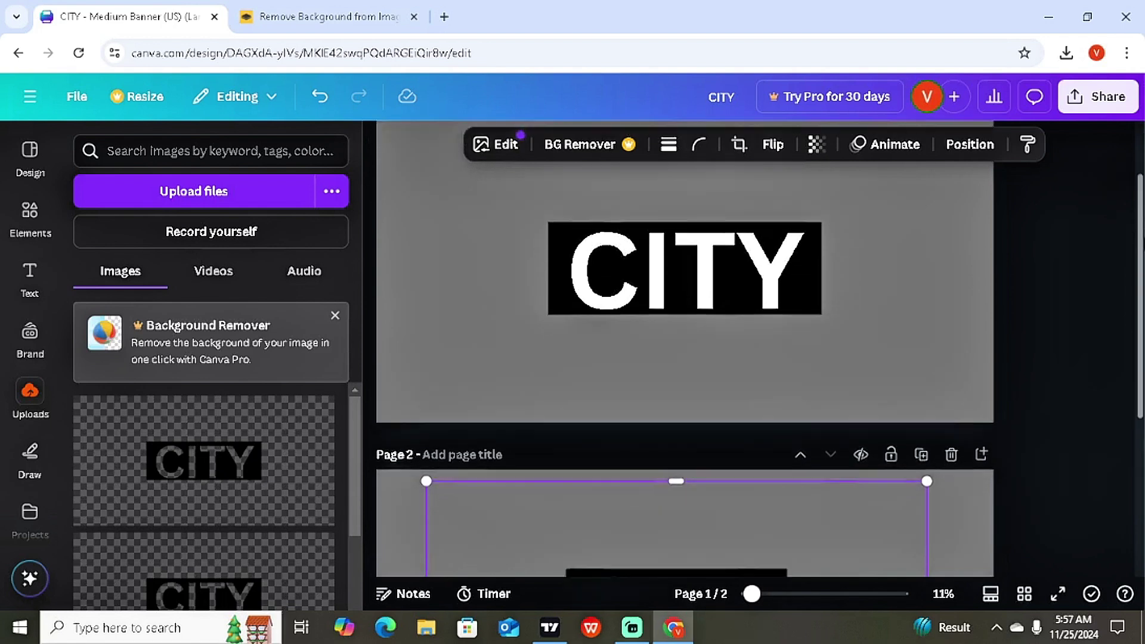
pyautogui.scroll(-2, 535, 371)
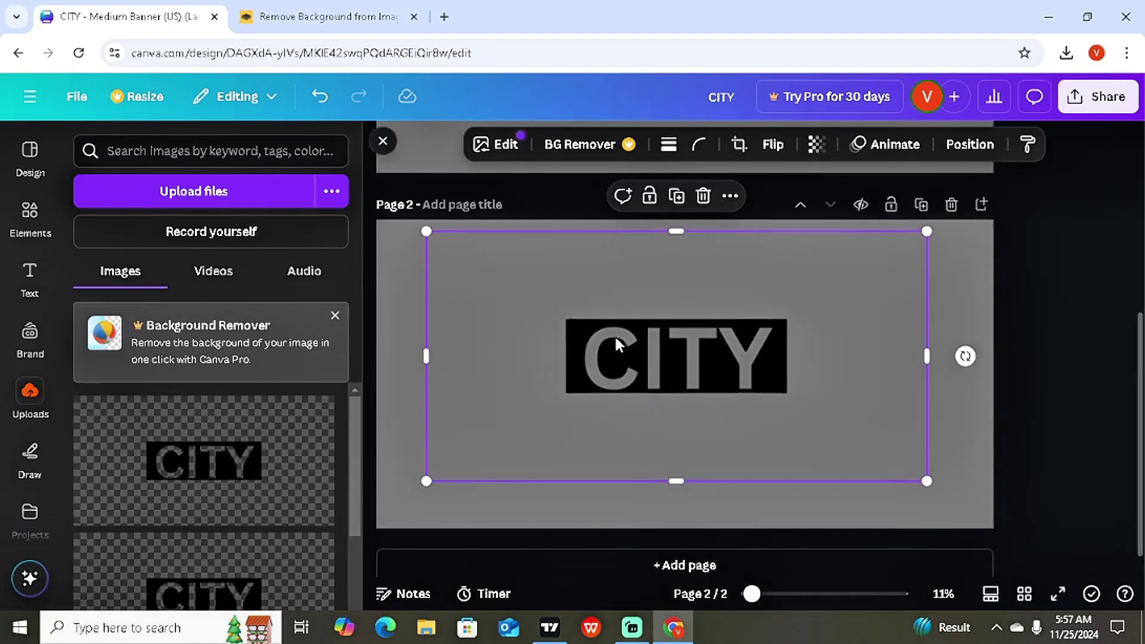
pyautogui.moveTo(689, 349); pyautogui.dragTo(697, 357)
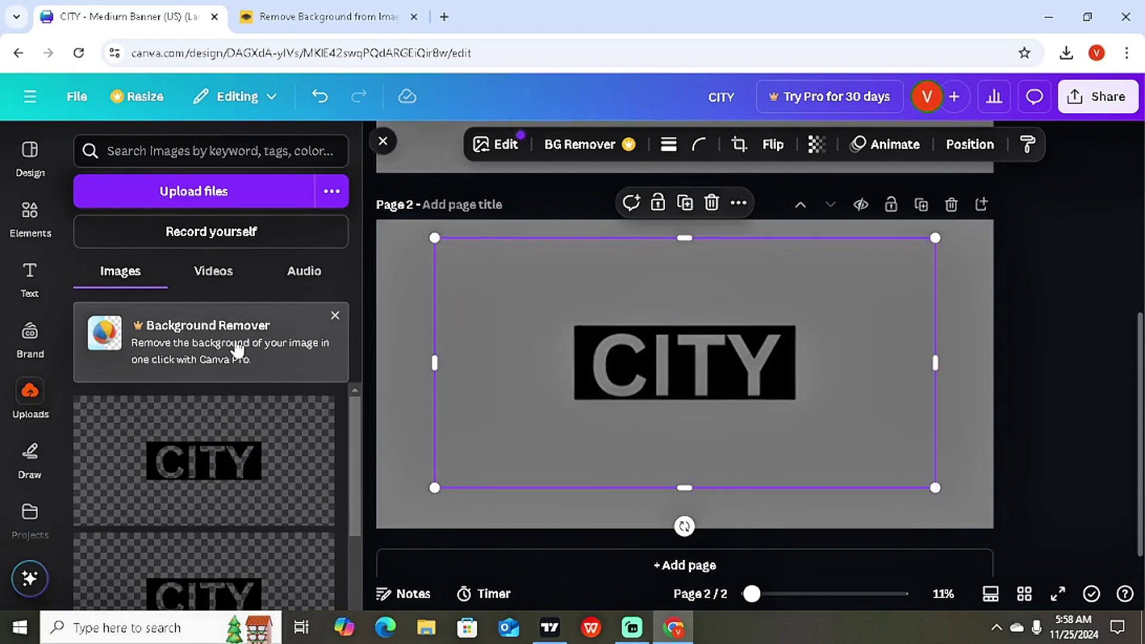
# Step: Search the element photos for CITY and add the purple night skyline photo to page 2
pyautogui.click(25, 232)
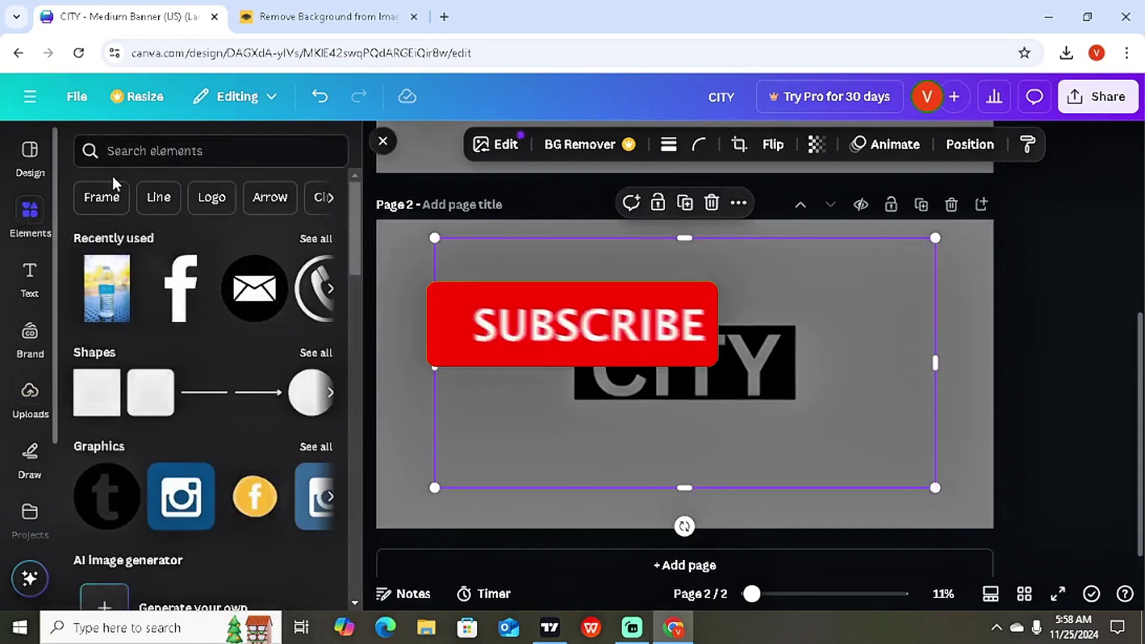
pyautogui.click(197, 152)
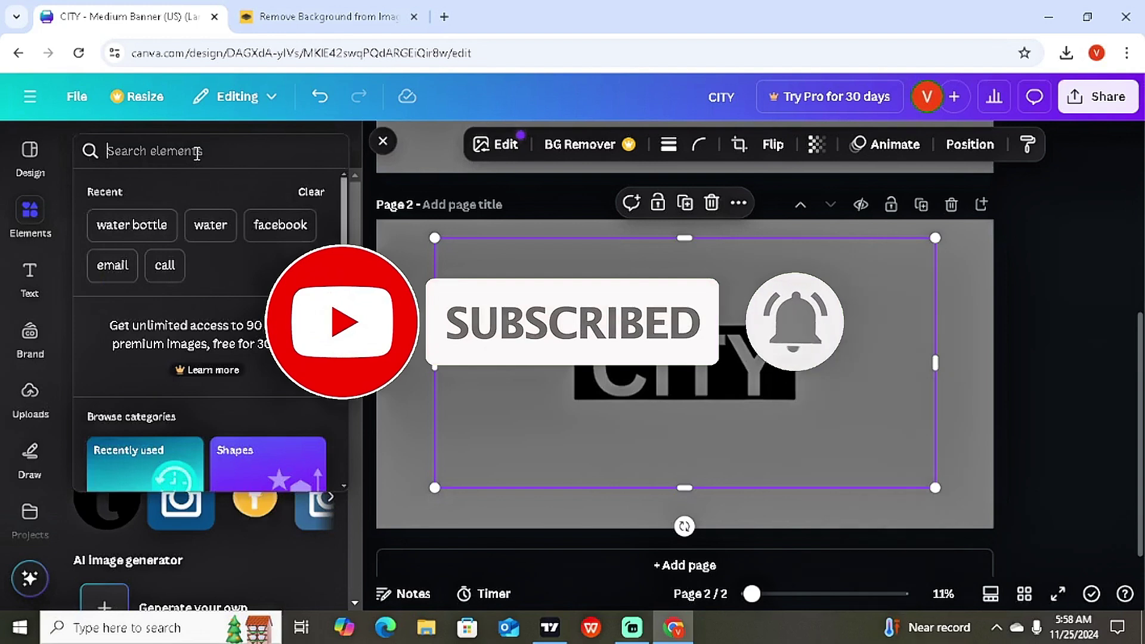
pyautogui.write('CITY')
pyautogui.press('Return')
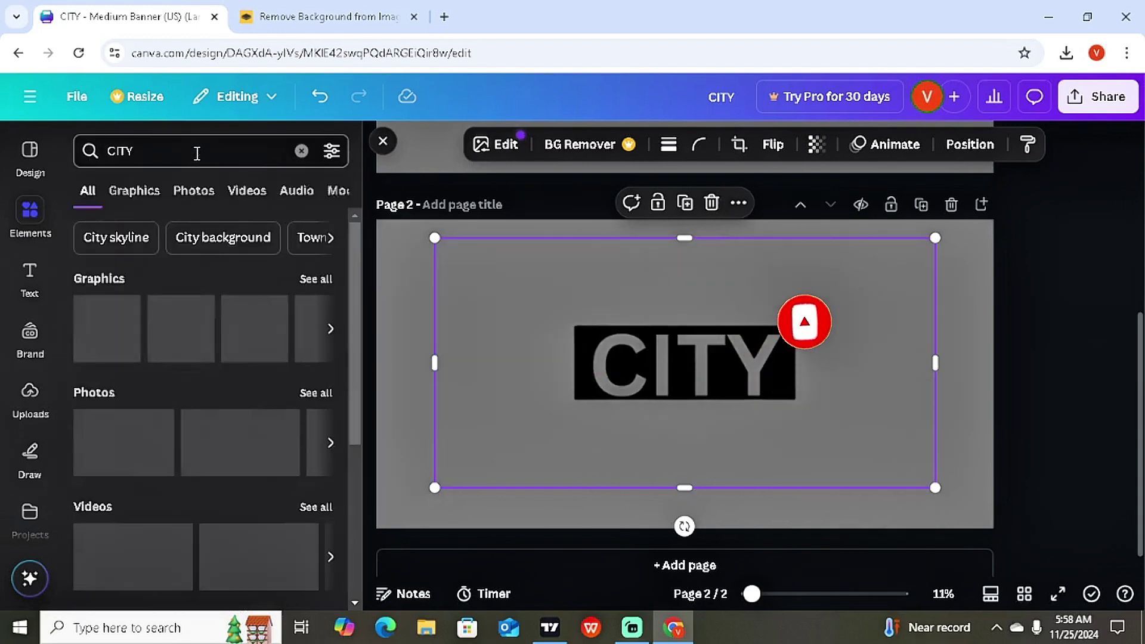
pyautogui.click(193, 195)
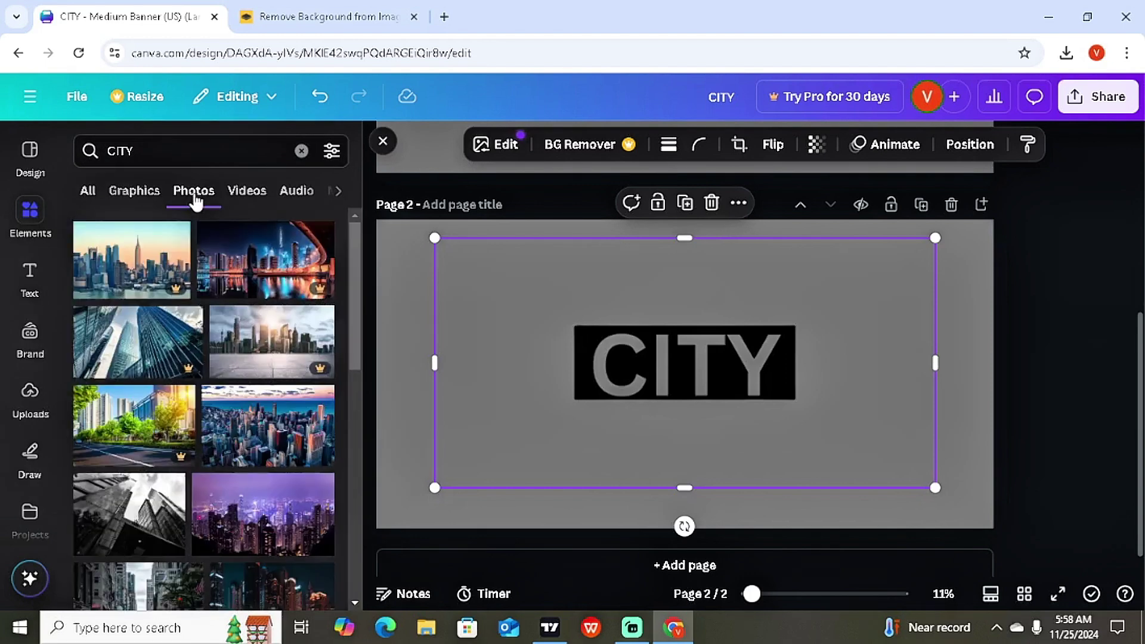
pyautogui.moveTo(352, 239); pyautogui.dragTo(358, 326)
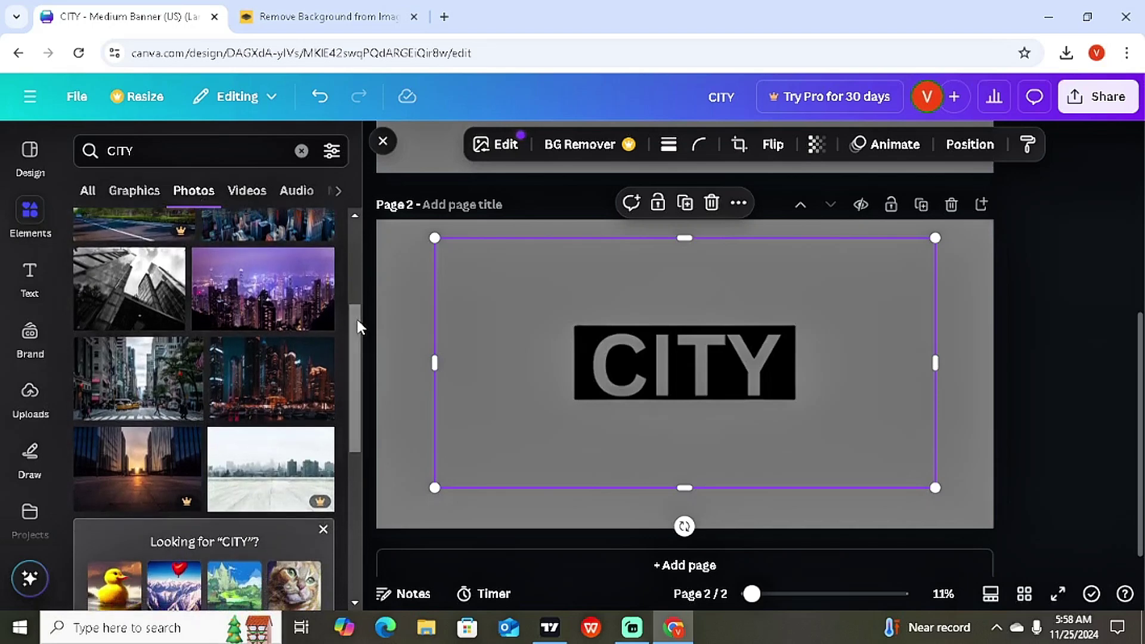
pyautogui.click(281, 300)
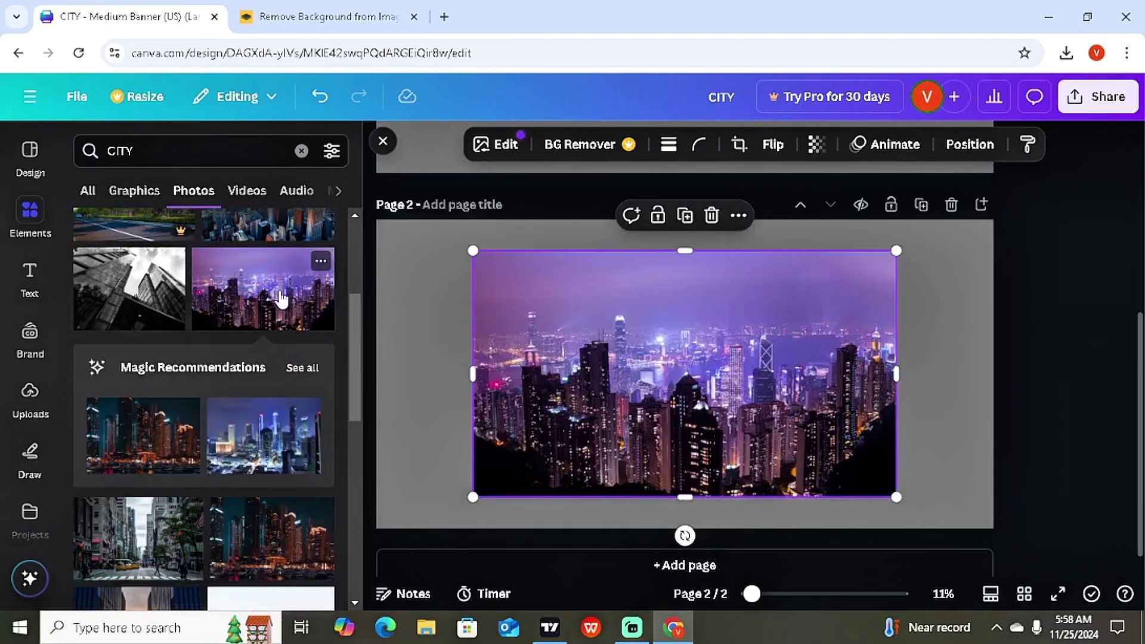
# Step: Send the purple skyline photo to the back, behind the CITY cut-out, and move it up to the page's upper edge
pyautogui.moveTo(712, 400); pyautogui.dragTo(714, 397)
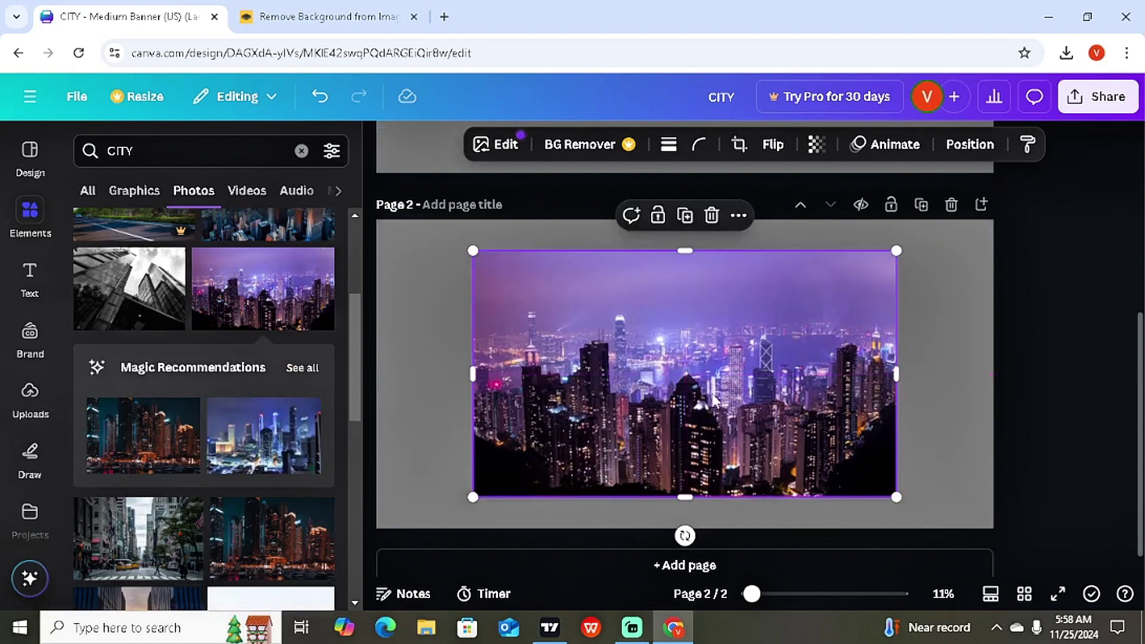
pyautogui.rightClick(715, 401)
pyautogui.moveTo(797, 298)
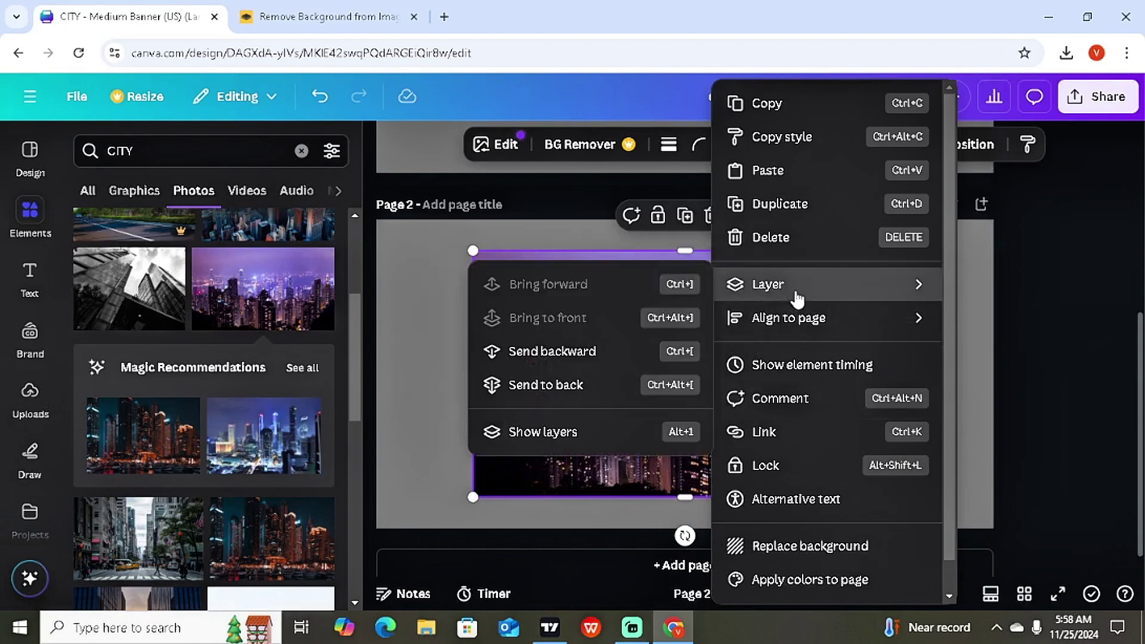
pyautogui.click(581, 386)
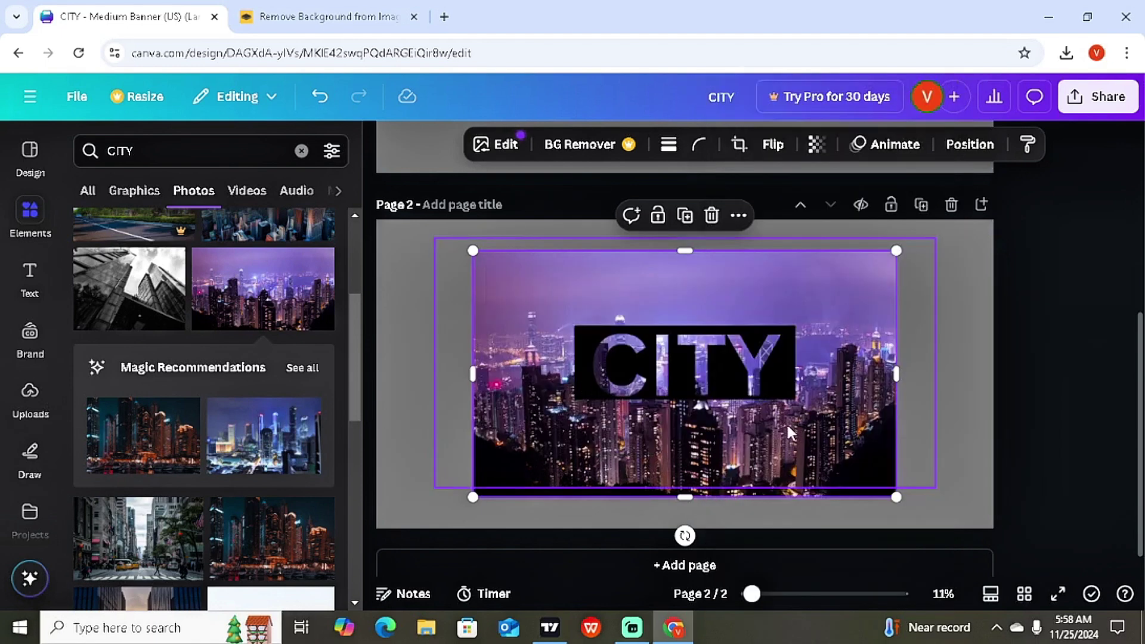
pyautogui.moveTo(788, 426); pyautogui.dragTo(788, 389)
# Step: Enlarge the CITY cut-out and reposition it over the skyline photo on page 2
pyautogui.click(788, 389)
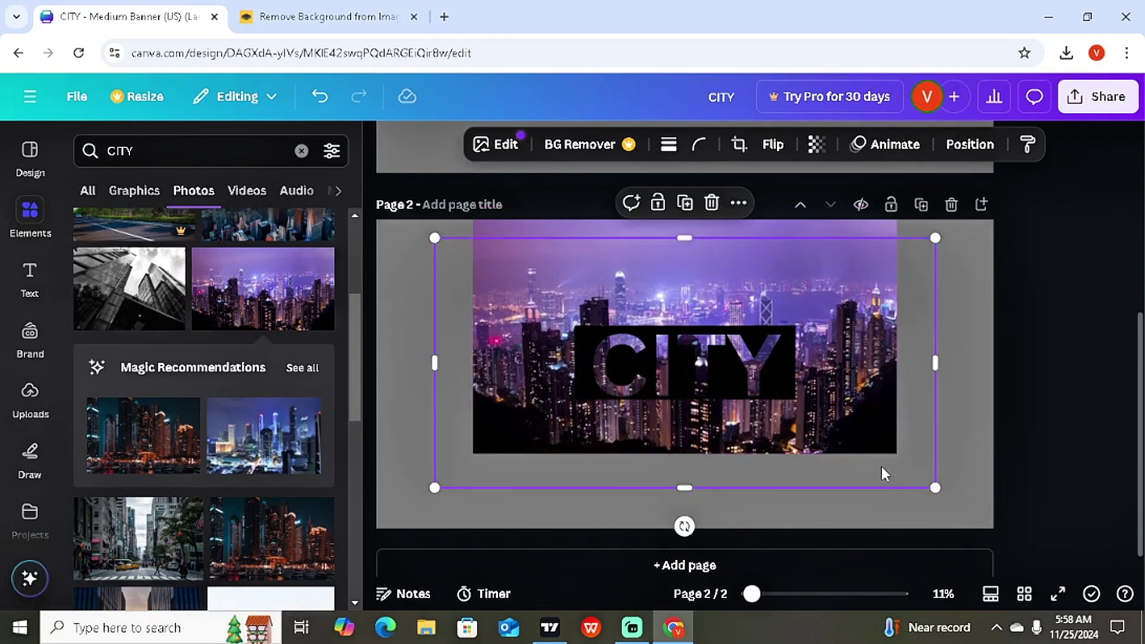
pyautogui.moveTo(935, 487); pyautogui.dragTo(1082, 566)
pyautogui.hotkey('ctrl', 'z')
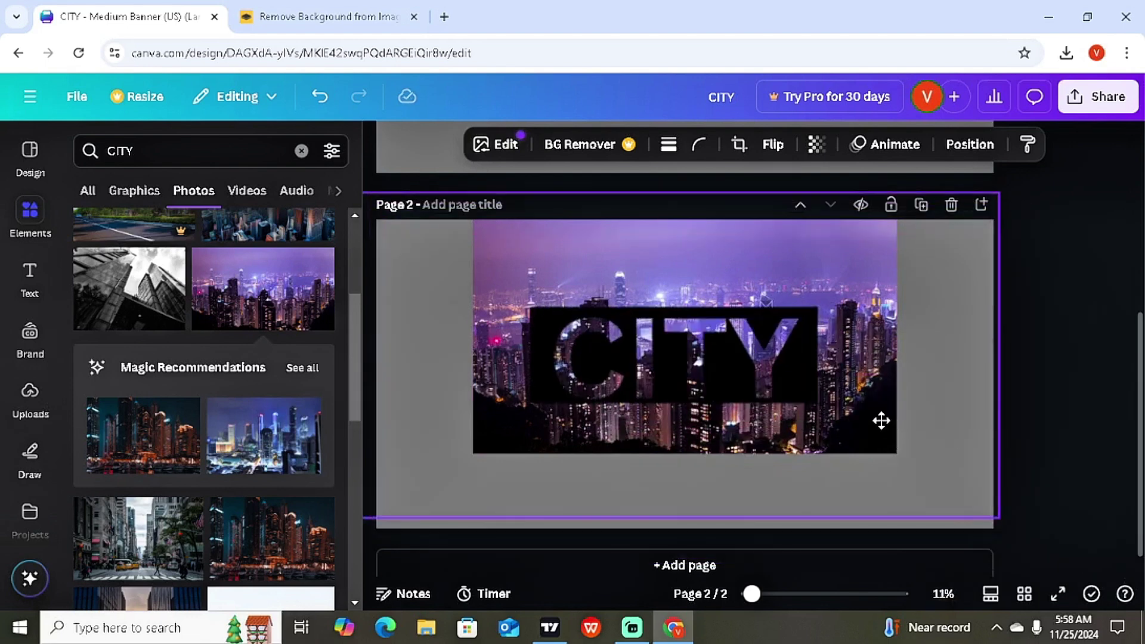
pyautogui.moveTo(881, 420); pyautogui.dragTo(897, 422)
pyautogui.moveTo(898, 423); pyautogui.dragTo(897, 425)
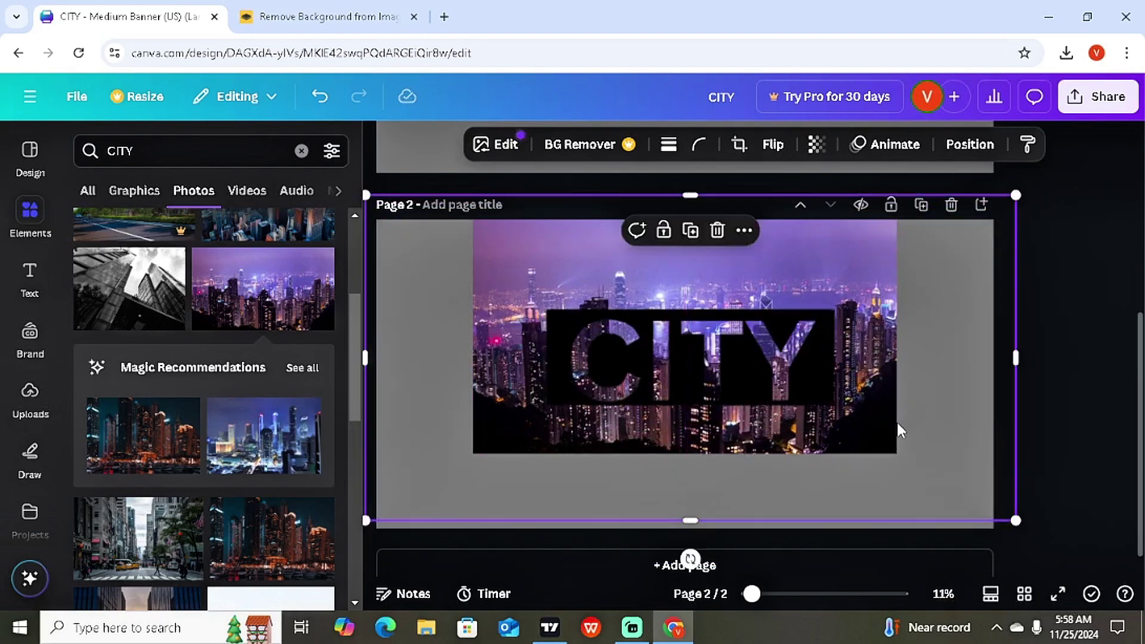
pyautogui.hotkey('ctrl', 'z')
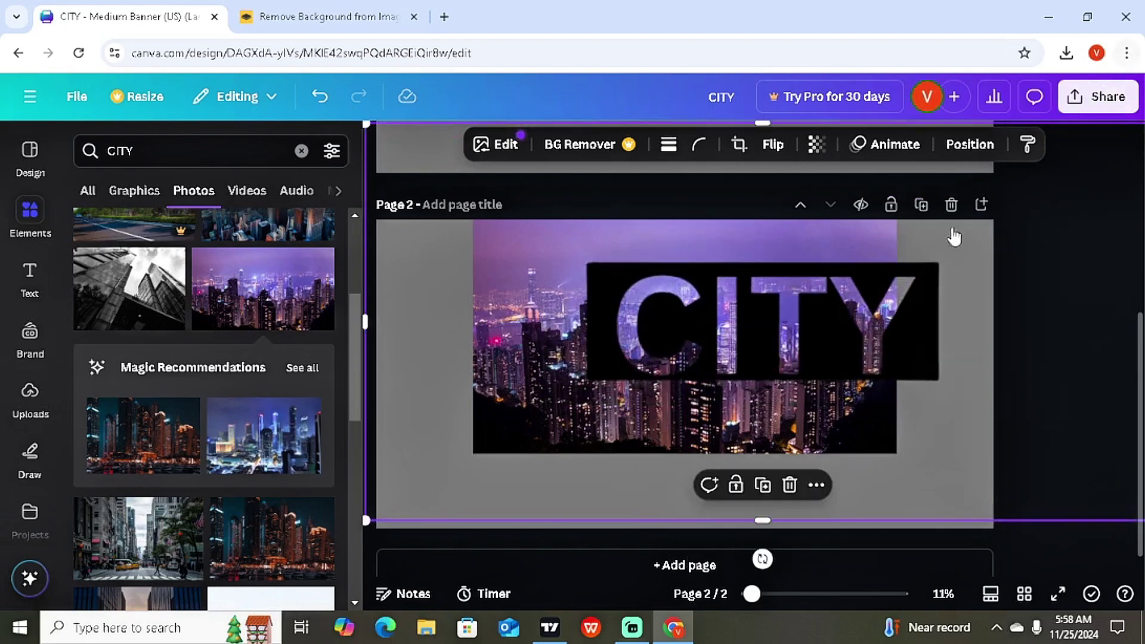
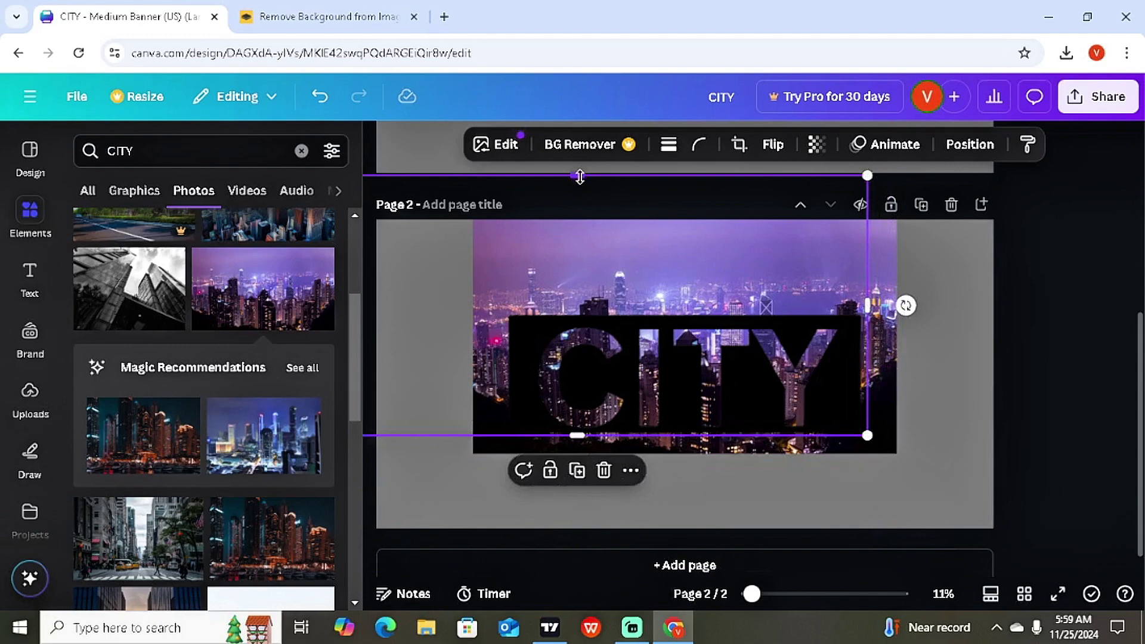
# Step: Crop the empty area above the black CITY rectangle and crop the skyline photo on all four sides to match the rectangle
pyautogui.moveTo(577, 175); pyautogui.dragTo(587, 315)
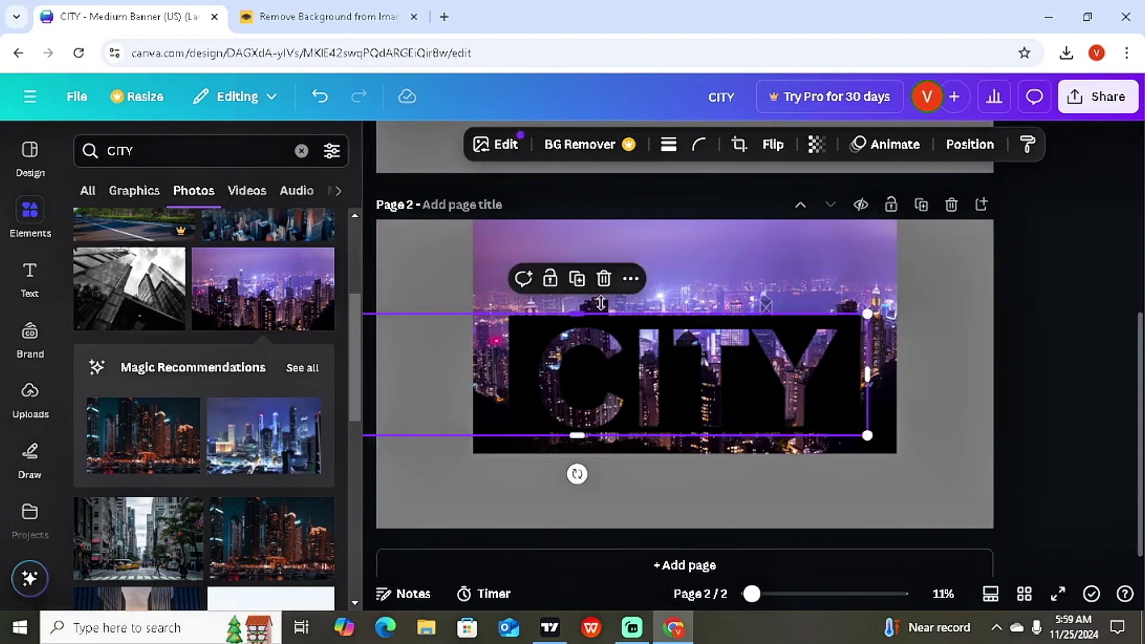
pyautogui.click(690, 271)
pyautogui.moveTo(685, 207); pyautogui.dragTo(681, 317)
pyautogui.moveTo(897, 385); pyautogui.dragTo(864, 388)
pyautogui.moveTo(670, 454); pyautogui.dragTo(678, 429)
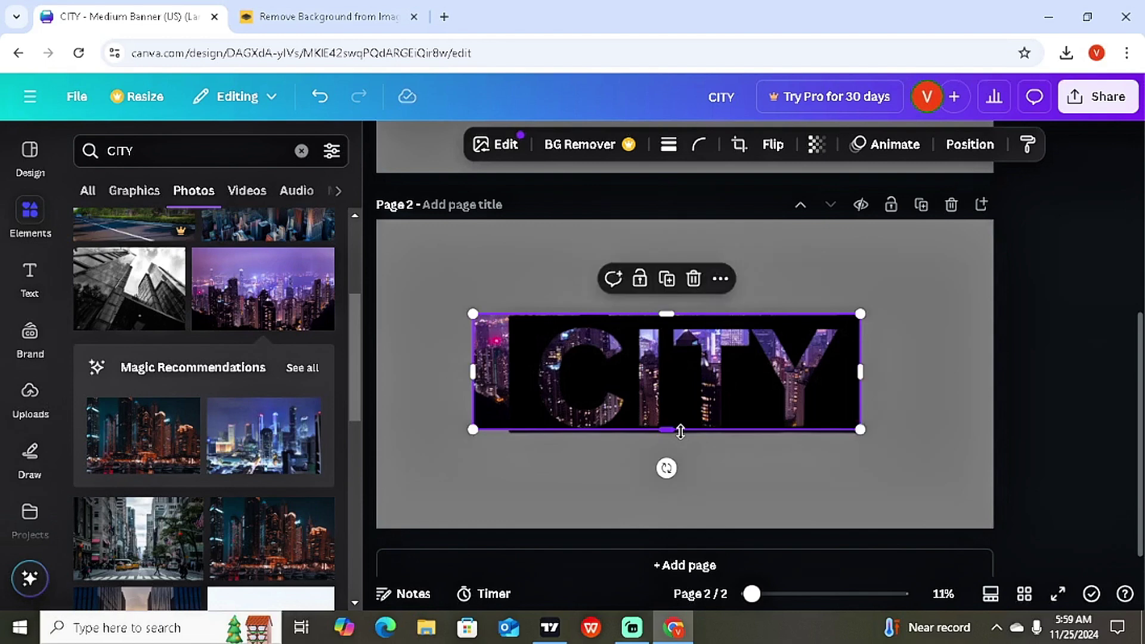
pyautogui.moveTo(472, 372); pyautogui.dragTo(510, 374)
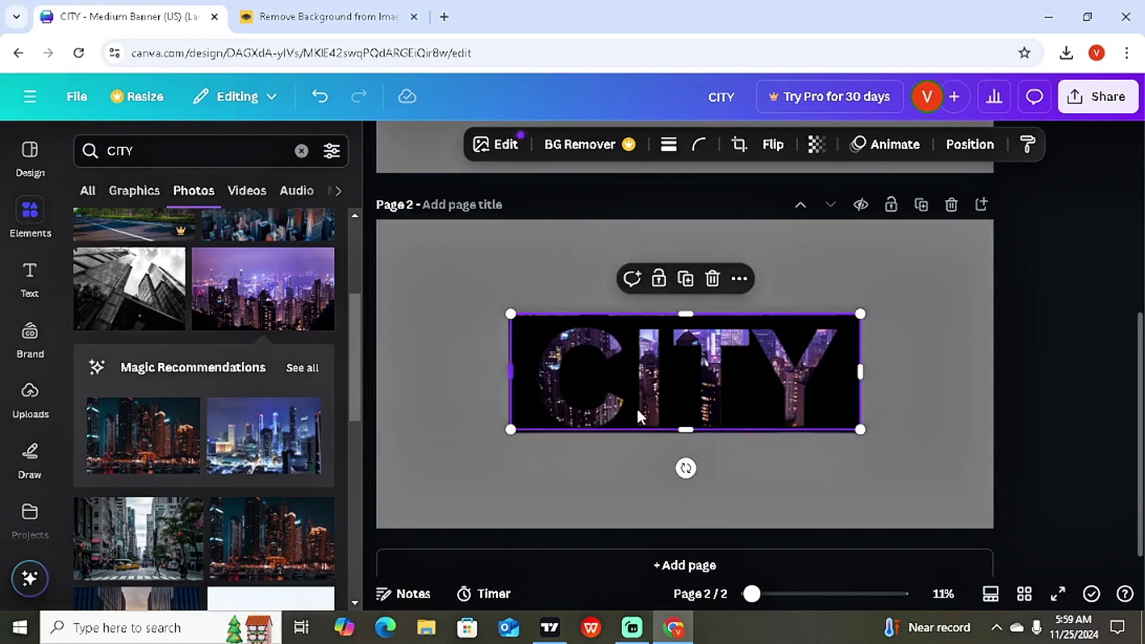
pyautogui.click(823, 481)
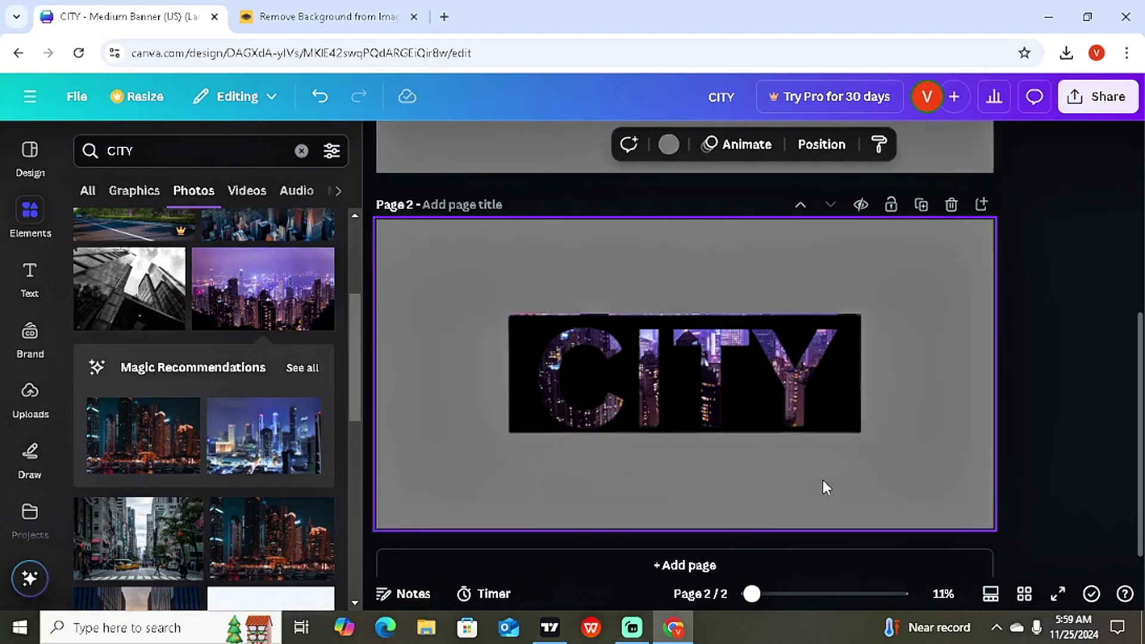
# Step: Fine-tune the skyline photo's upper crop and realign the CITY cut-out so it covers the photo's edges
pyautogui.click(723, 326)
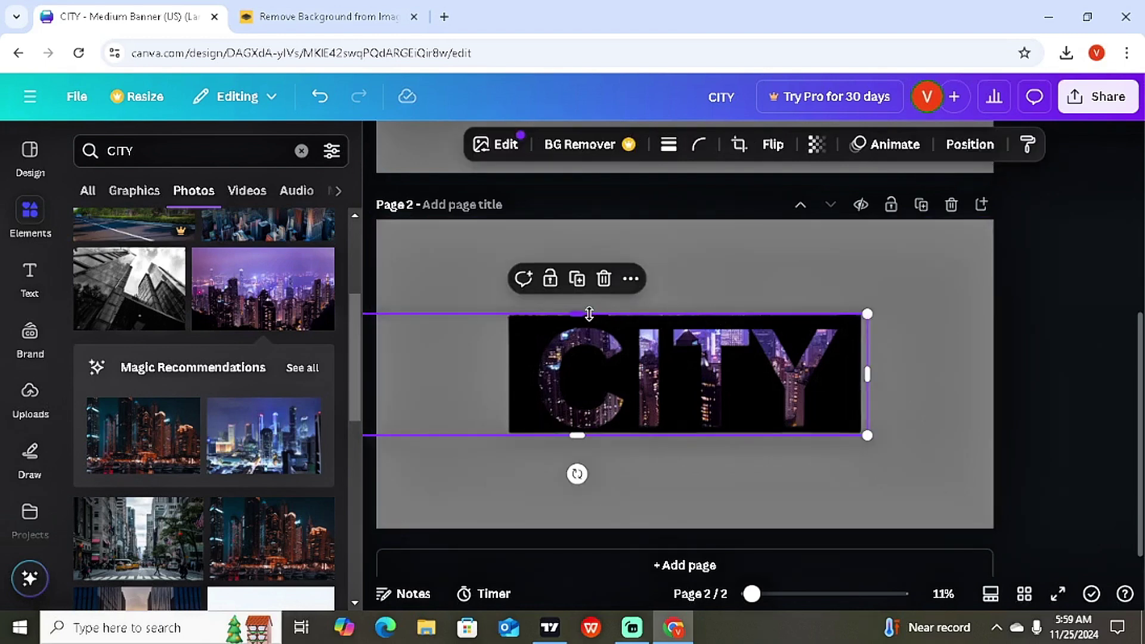
pyautogui.moveTo(588, 312); pyautogui.dragTo(594, 312)
pyautogui.click(960, 370)
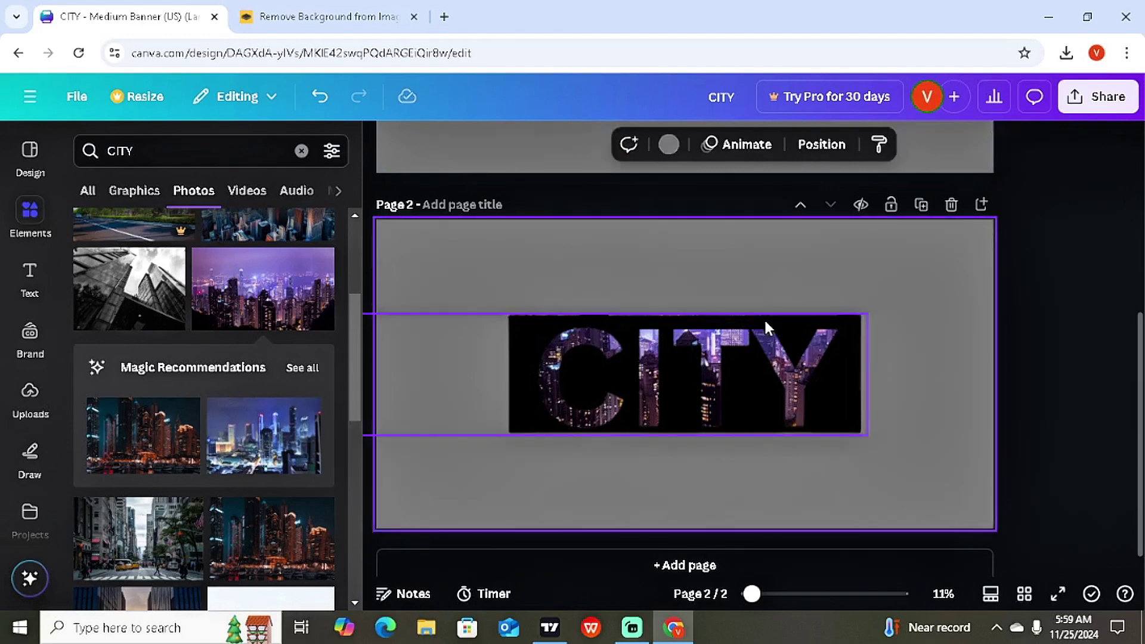
pyautogui.click(556, 321)
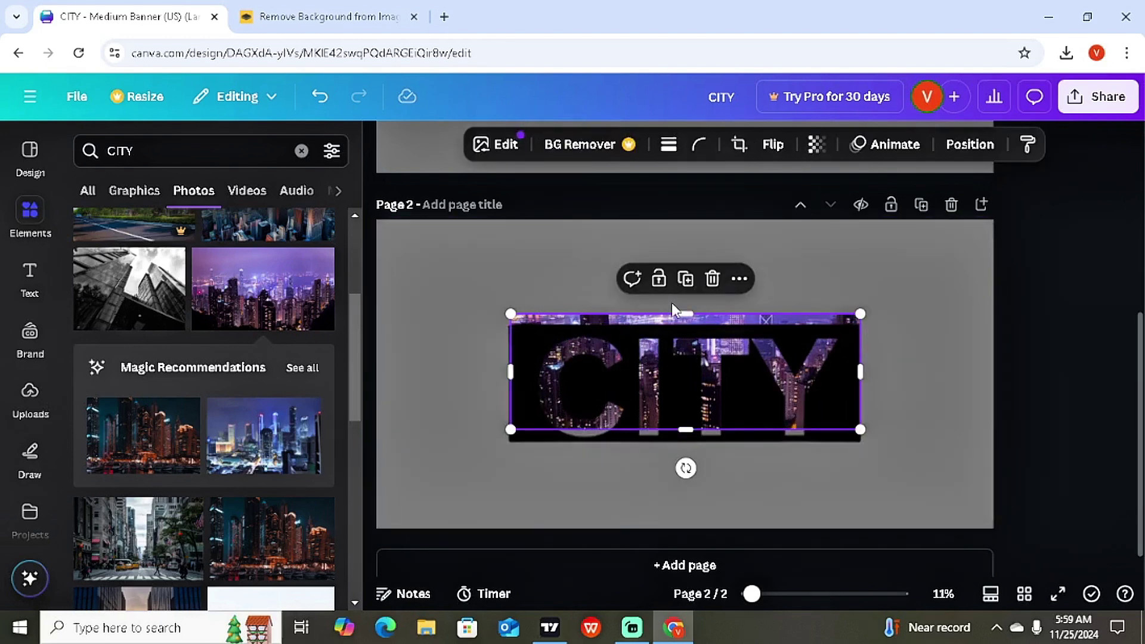
pyautogui.moveTo(689, 308); pyautogui.dragTo(686, 320)
pyautogui.click(529, 355)
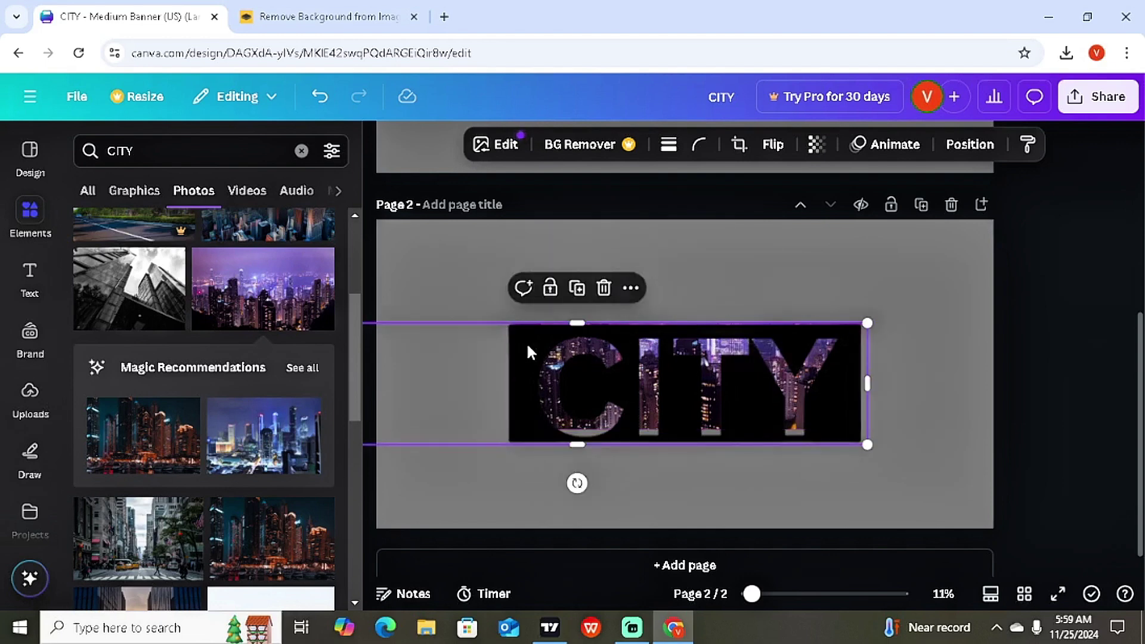
pyautogui.moveTo(529, 353); pyautogui.dragTo(528, 339)
pyautogui.click(940, 435)
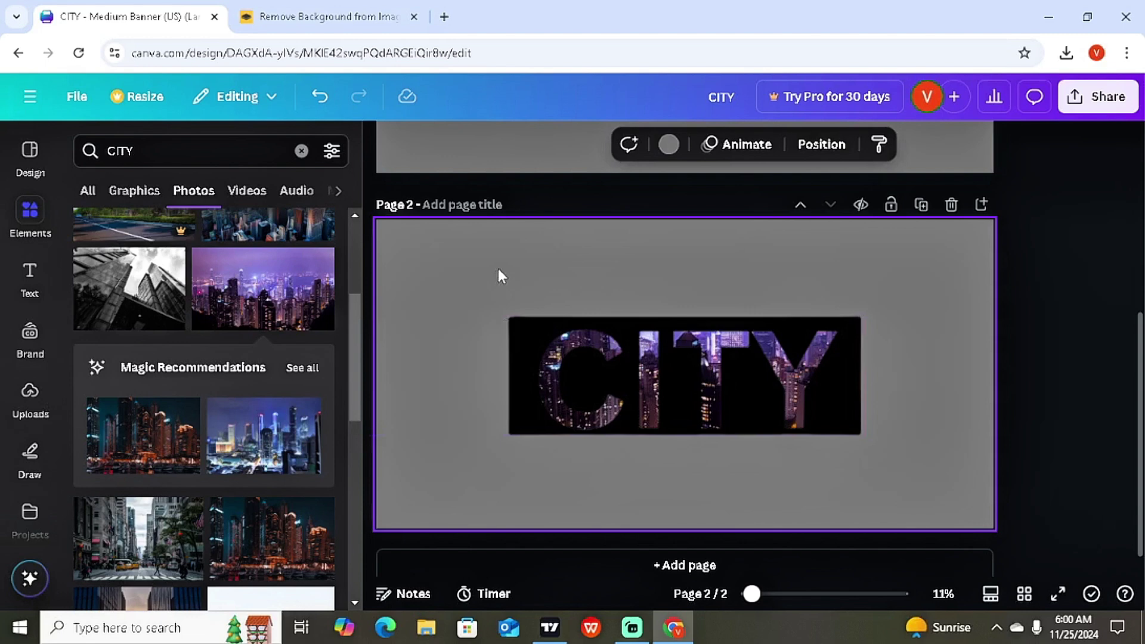
# Step: Change the page 2 background to black and fine-adjust the CITY cut-out's right edge
pyautogui.rightClick(441, 253)
pyautogui.click(669, 148)
pyautogui.click(669, 146)
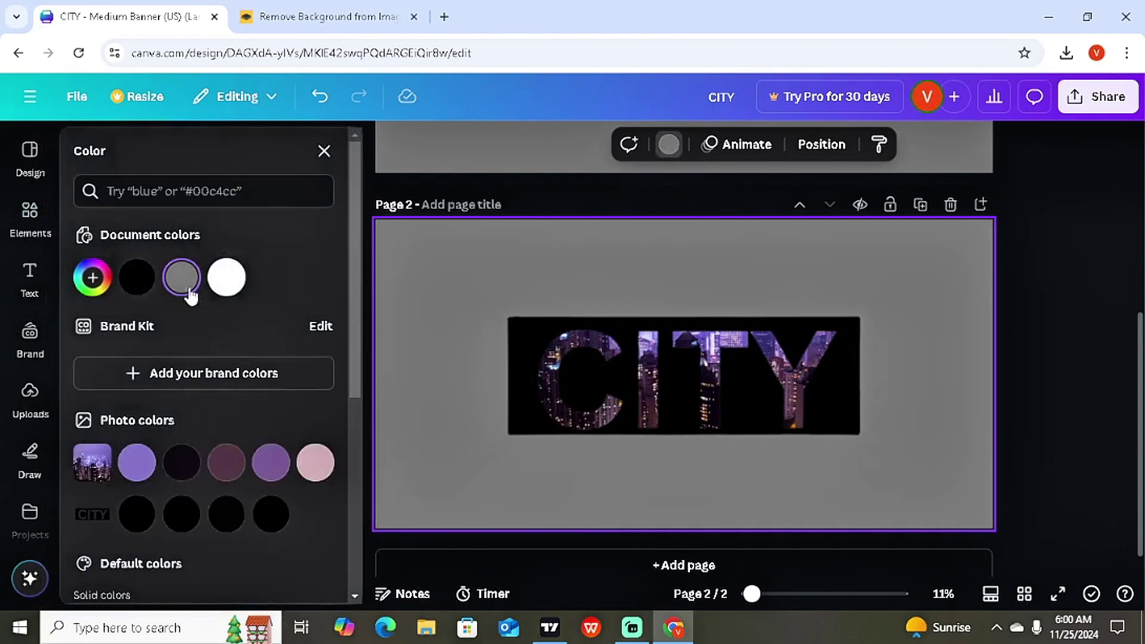
pyautogui.click(136, 277)
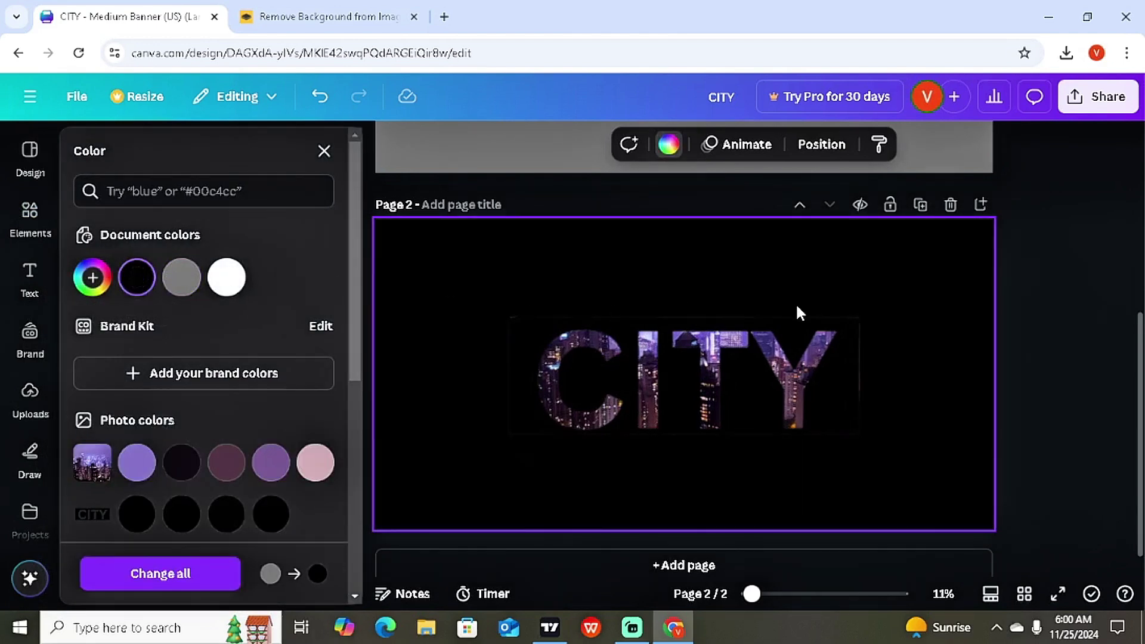
pyautogui.click(846, 376)
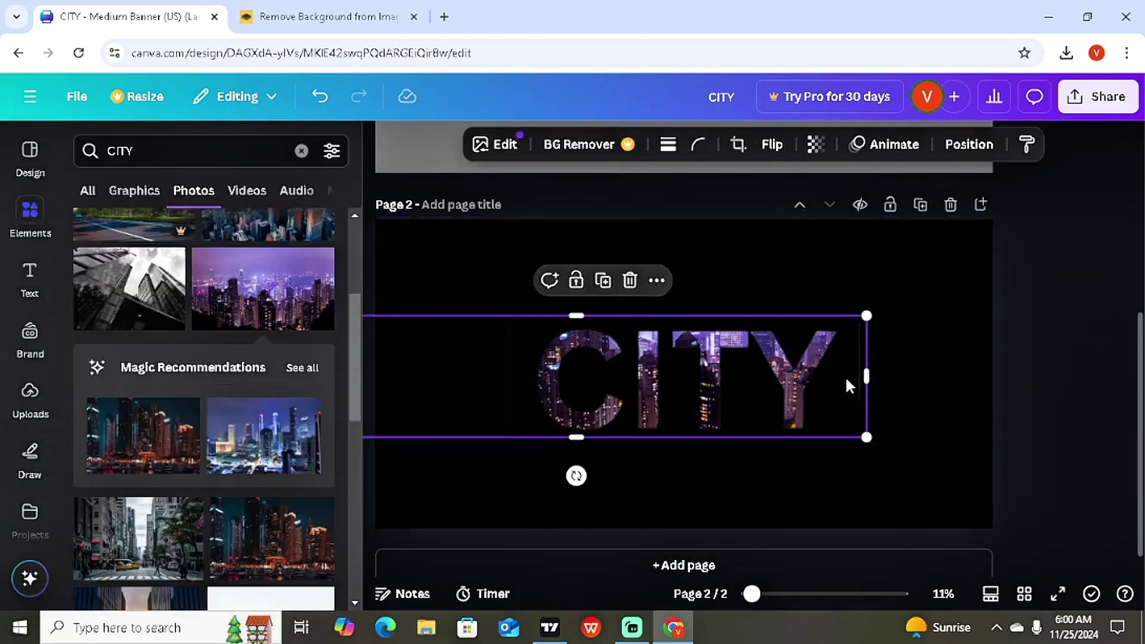
pyautogui.moveTo(865, 376)
pyautogui.mouseDown()
pyautogui.moveTo(880, 378)
pyautogui.moveTo(851, 383)
pyautogui.moveTo(865, 374)
pyautogui.mouseUp()
pyautogui.click(899, 510)
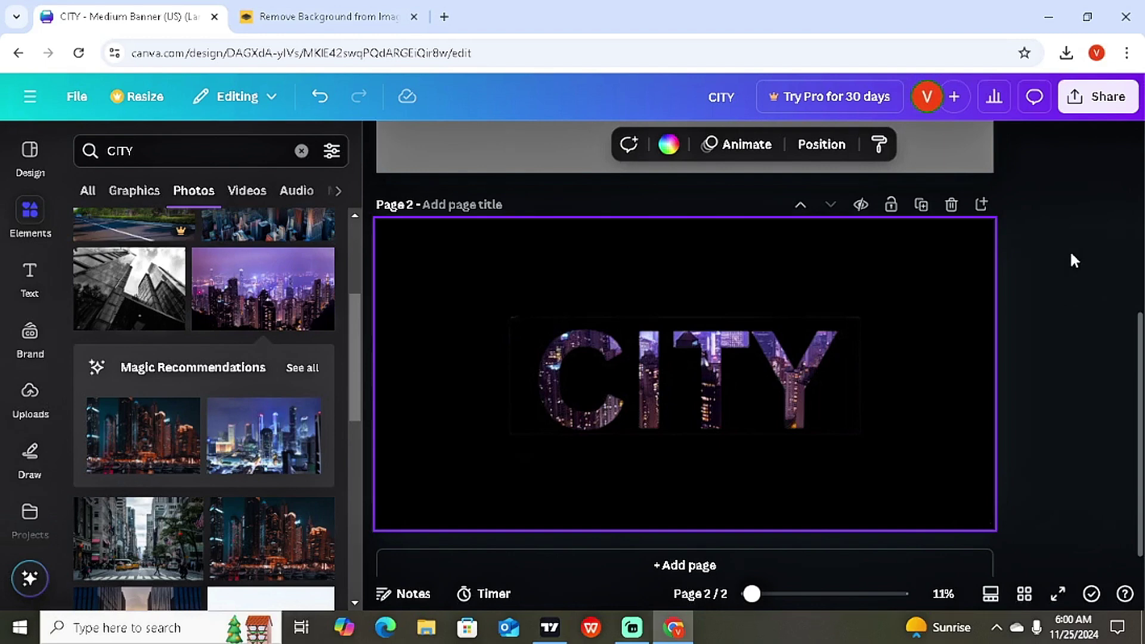
# Step: Download only page 2 of the design as a PNG
pyautogui.click(1097, 101)
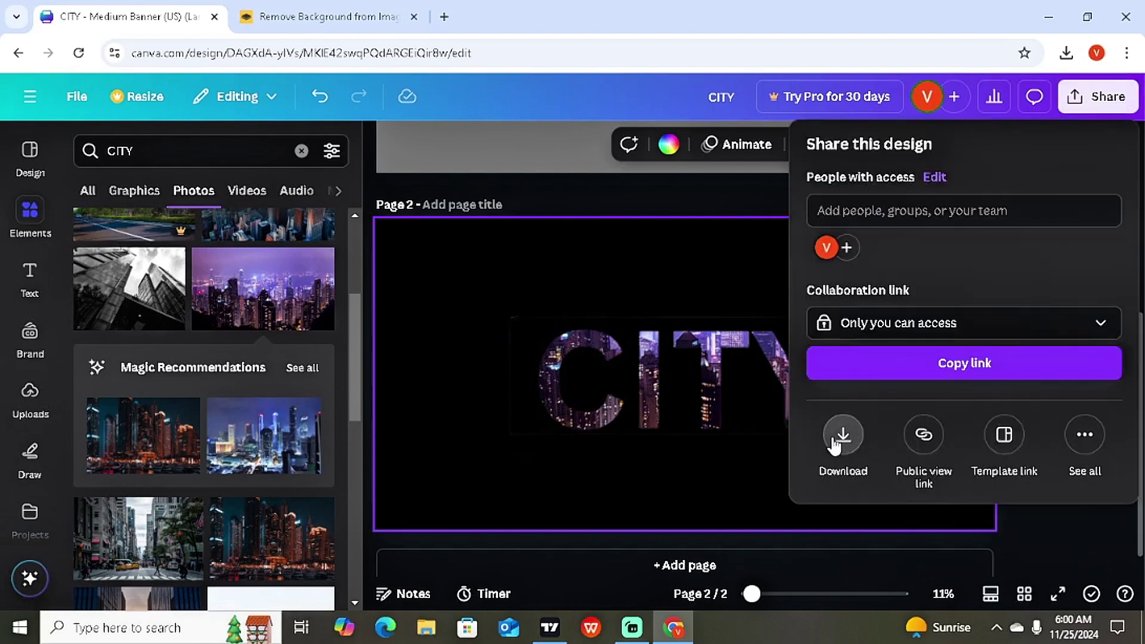
pyautogui.click(836, 441)
pyautogui.click(955, 446)
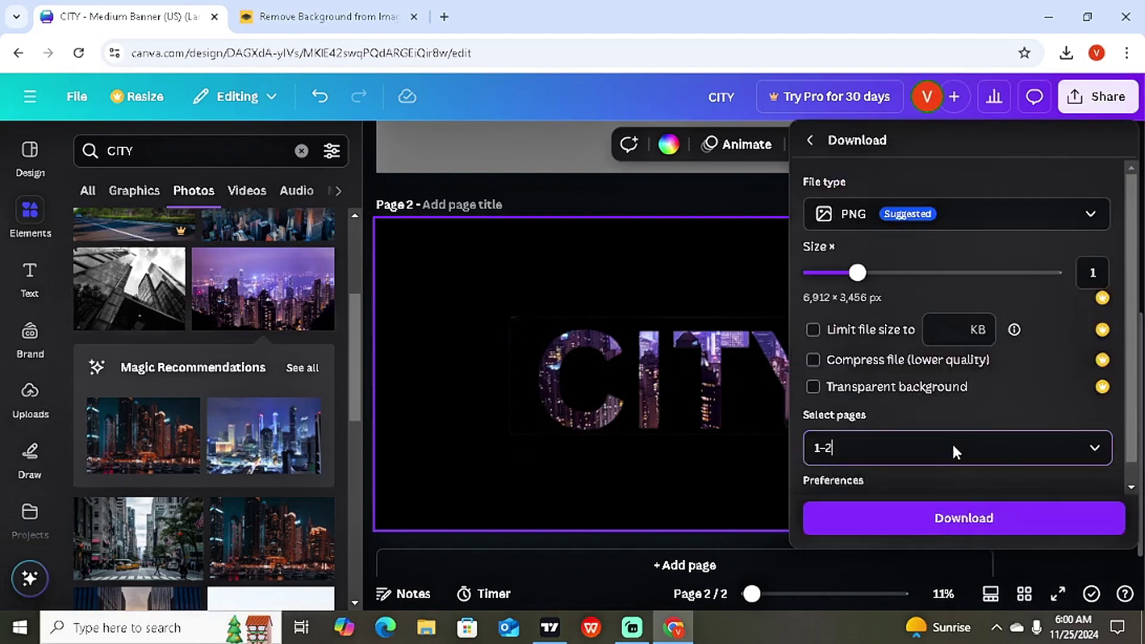
pyautogui.click(1094, 239)
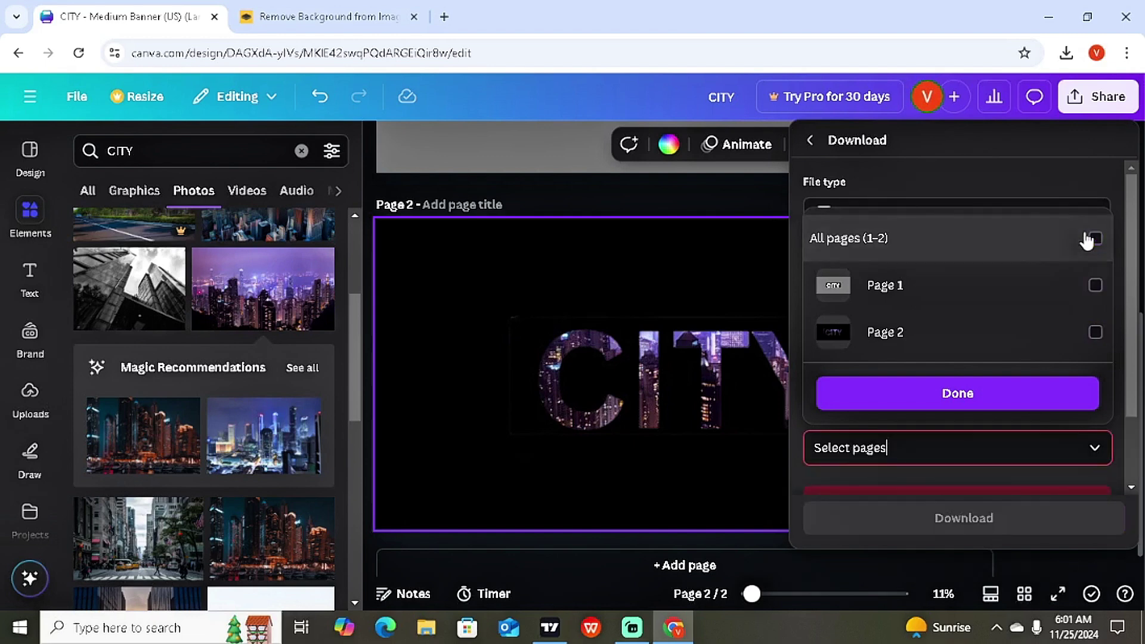
pyautogui.click(1092, 334)
pyautogui.click(998, 393)
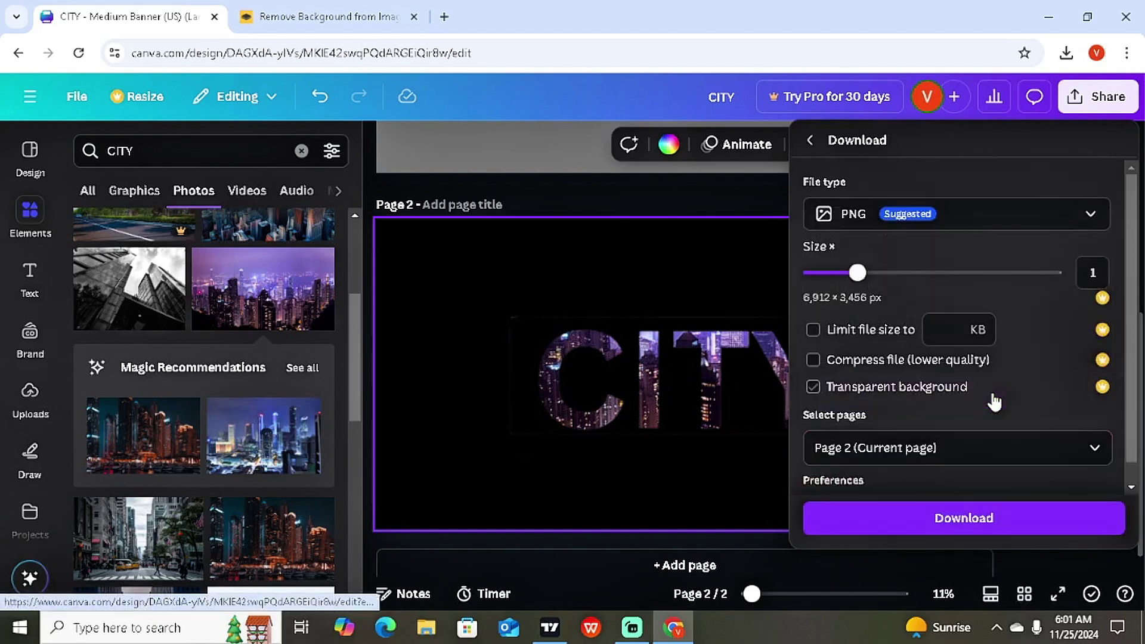
pyautogui.click(951, 519)
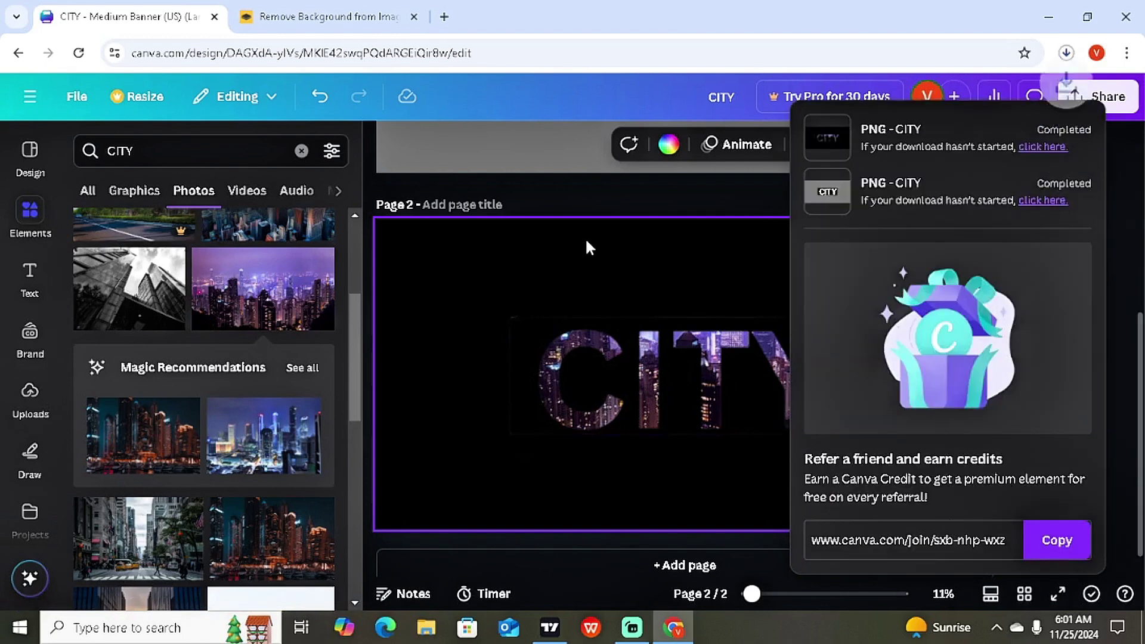
# Step: Switch to remove.bg, upload CITY (1).png to remove its background and download the result
pyautogui.click(328, 9)
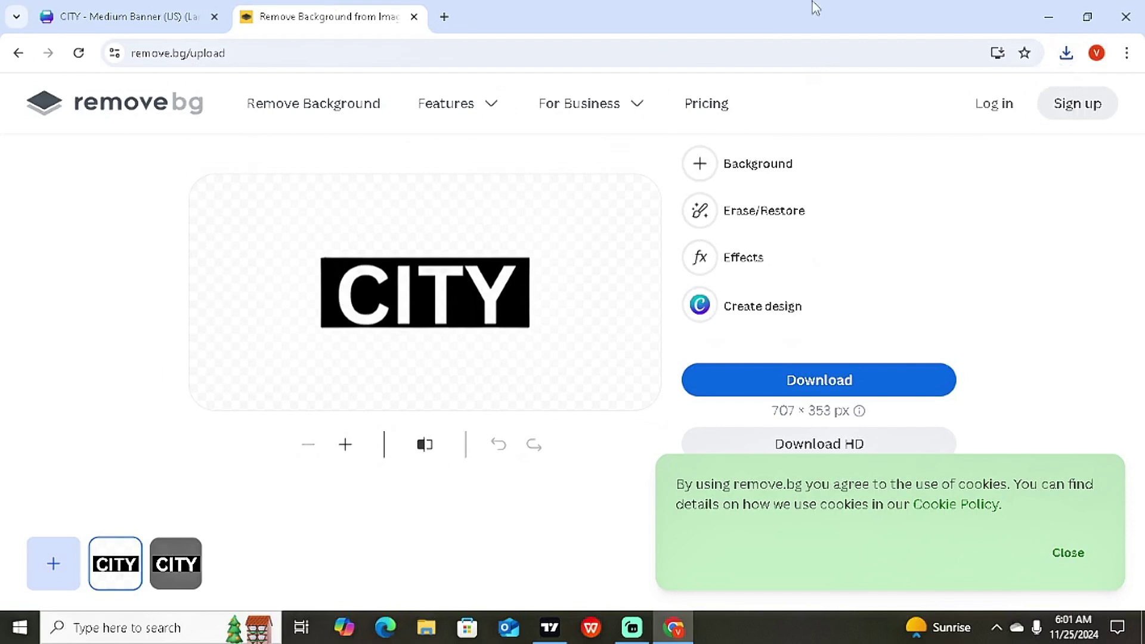
pyautogui.click(1066, 53)
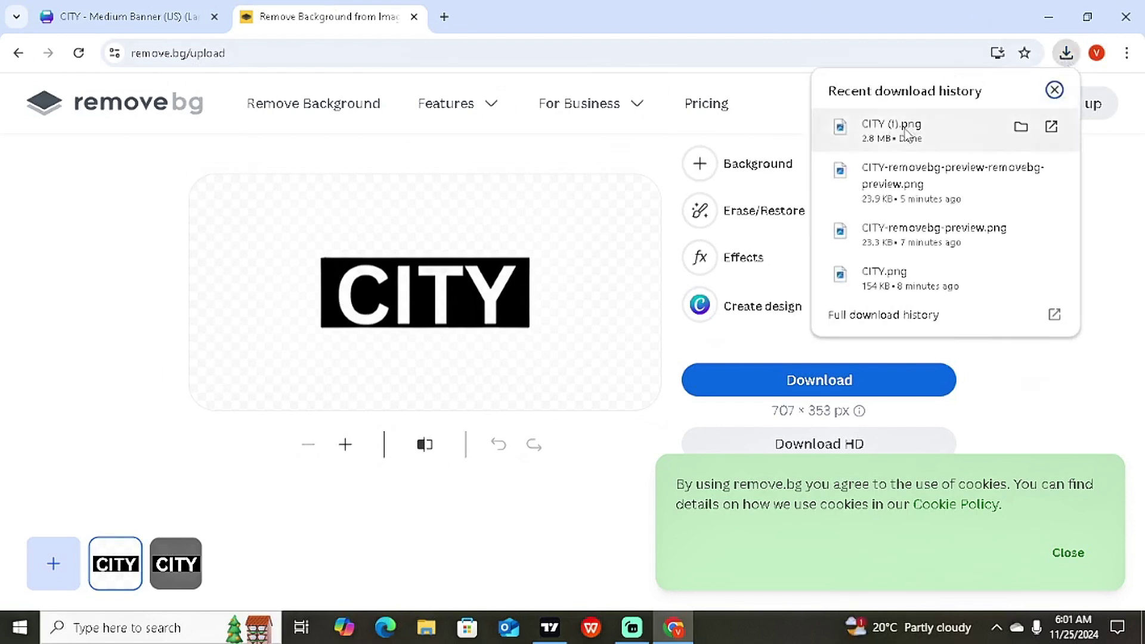
pyautogui.moveTo(883, 129); pyautogui.dragTo(600, 218)
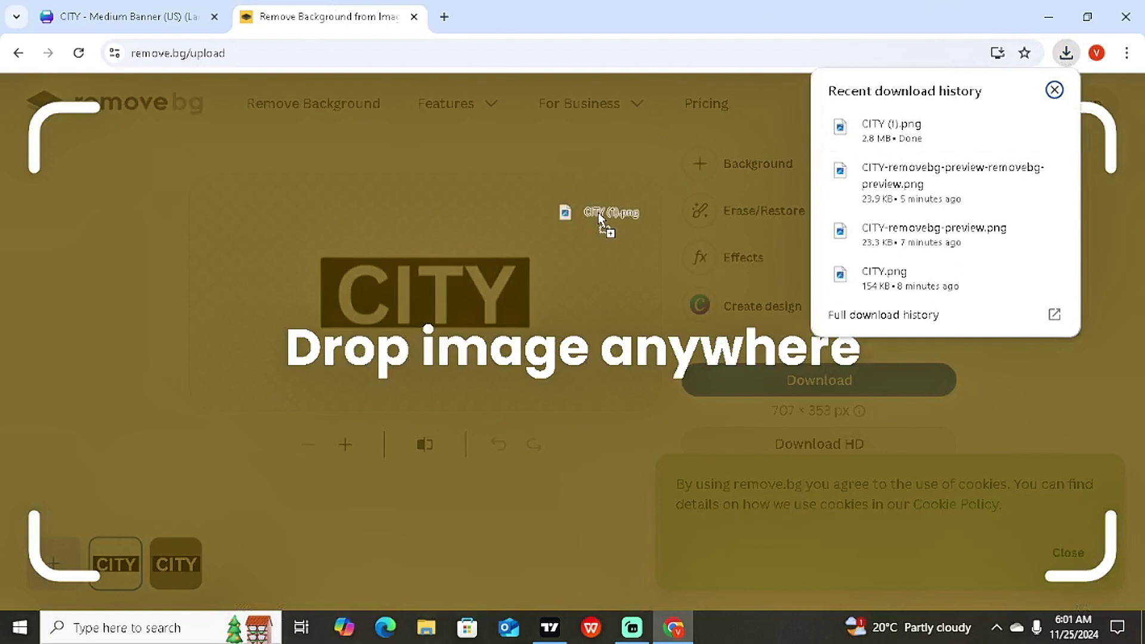
pyautogui.moveTo(599, 218); pyautogui.dragTo(523, 276)
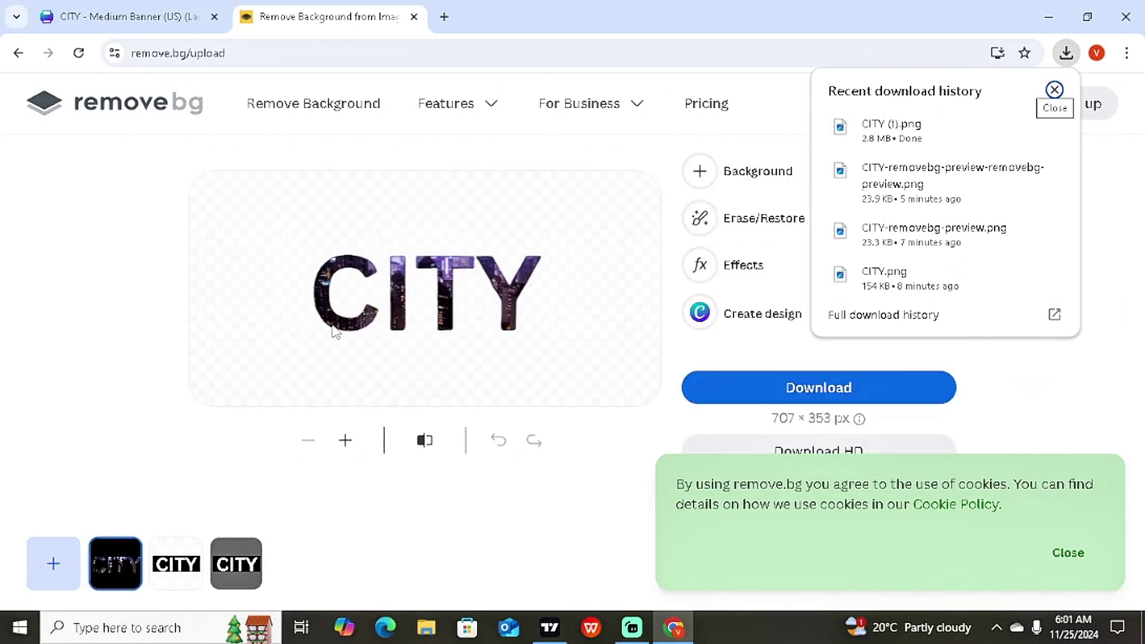
pyautogui.click(784, 392)
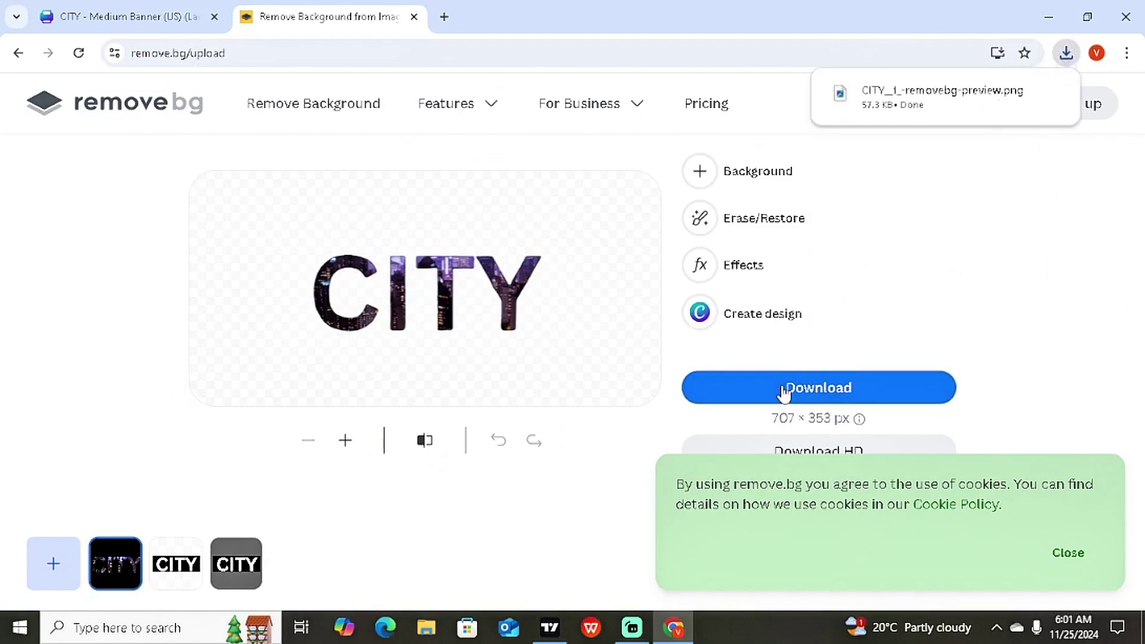
# Step: Switch to the Canva design, add a third page, and clear its black background and the stray line
pyautogui.click(130, 8)
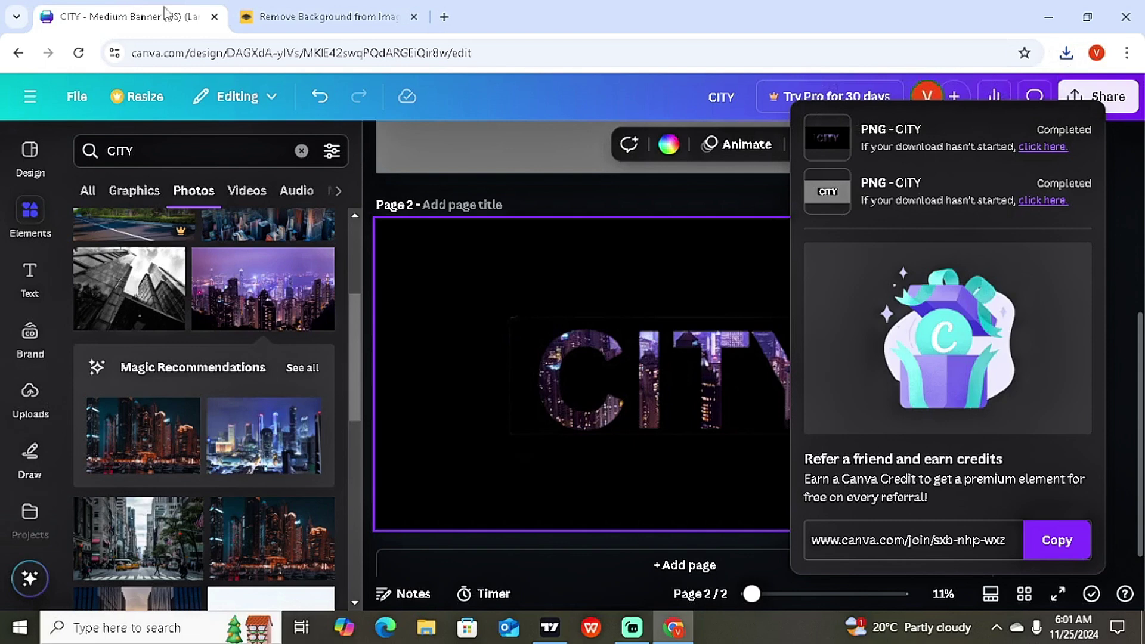
pyautogui.click(656, 566)
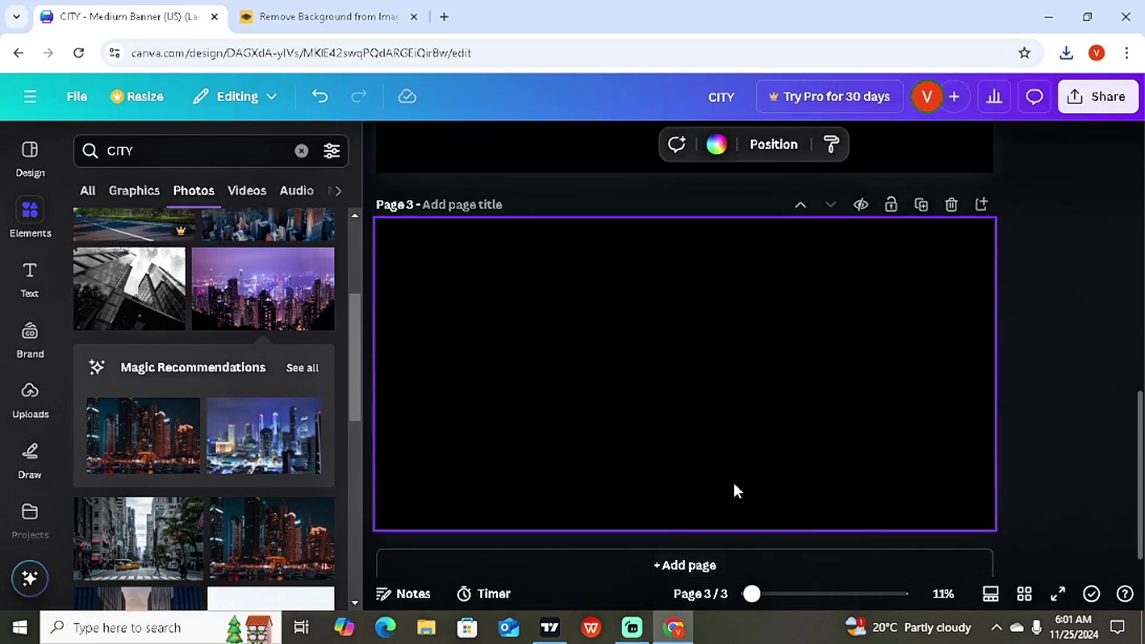
pyautogui.press('l')
pyautogui.click(852, 344)
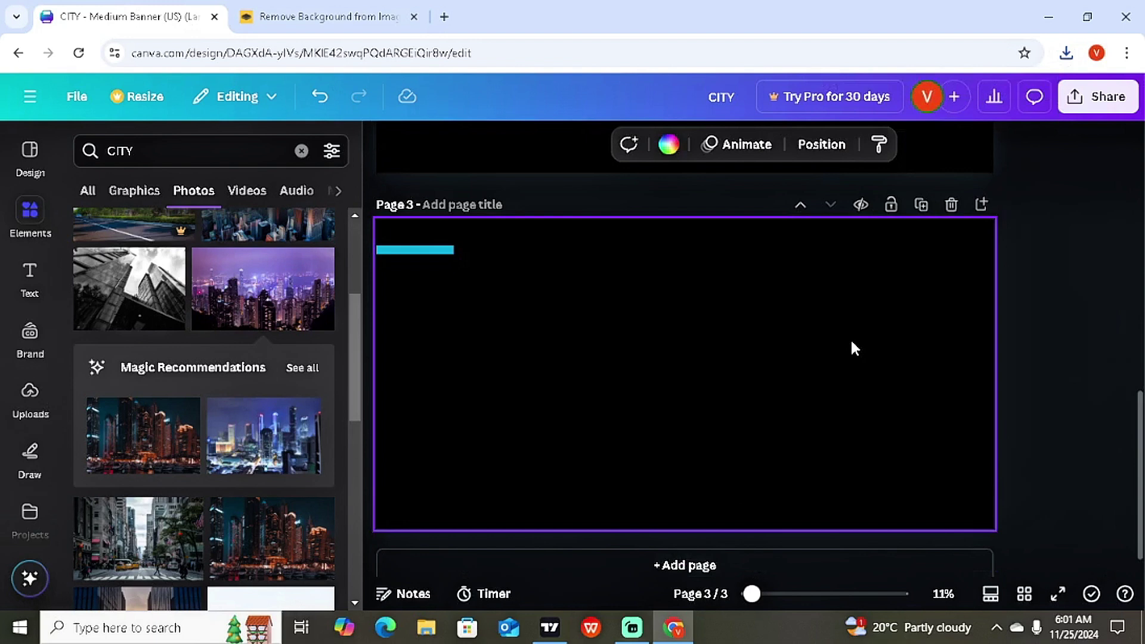
pyautogui.click(442, 250)
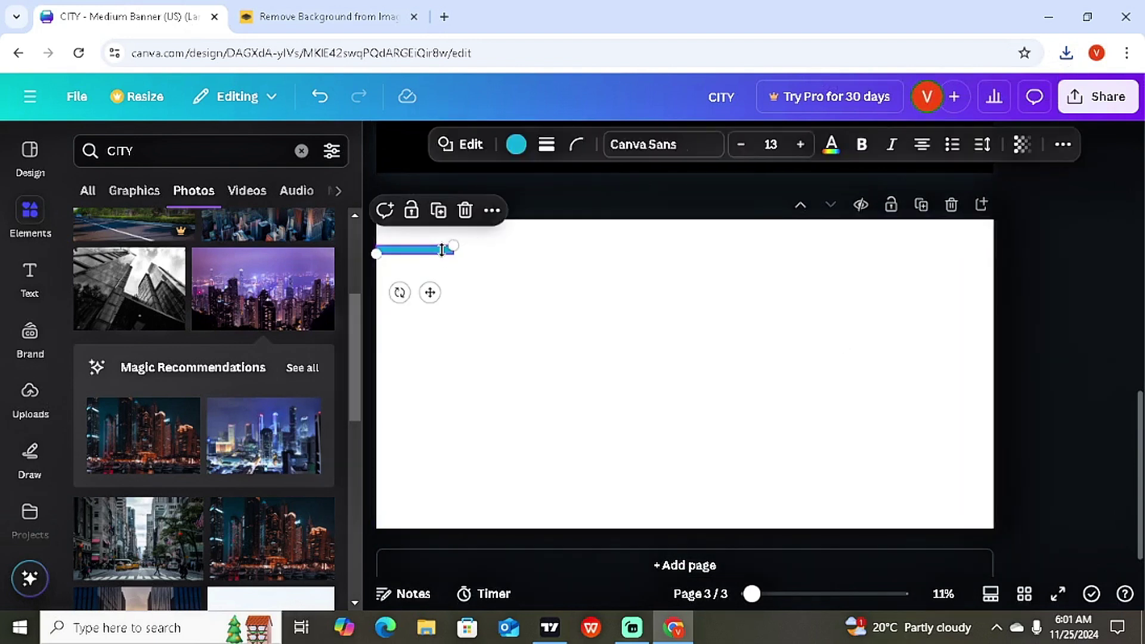
pyautogui.press('Delete')
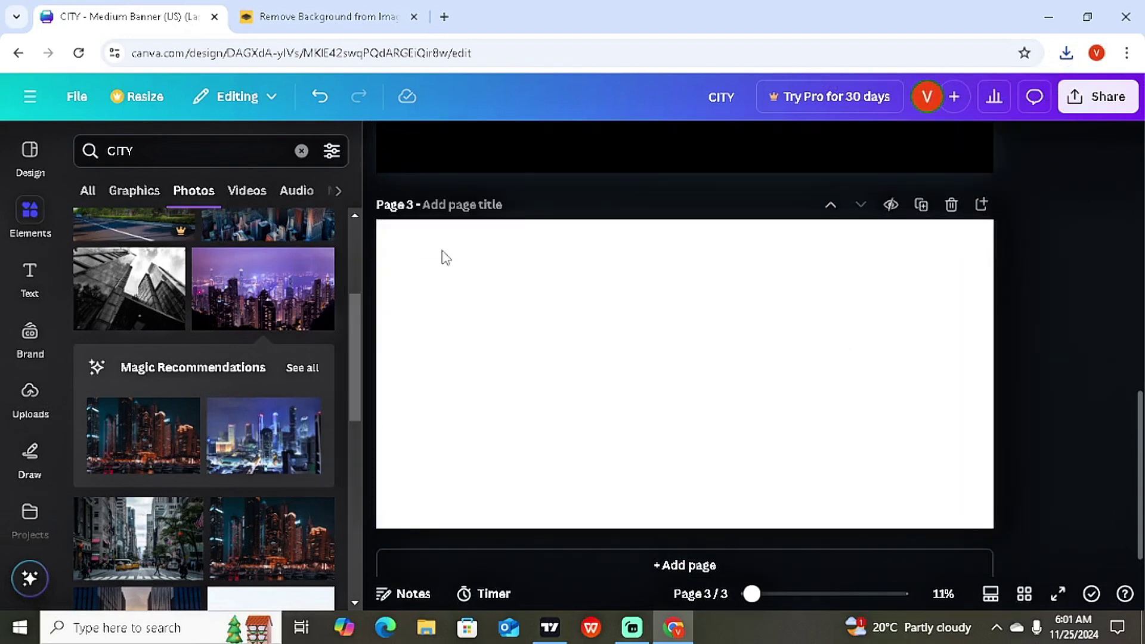
# Step: Upload CITY__1_-removebg-preview from Downloads and place it on page 3
pyautogui.click(37, 408)
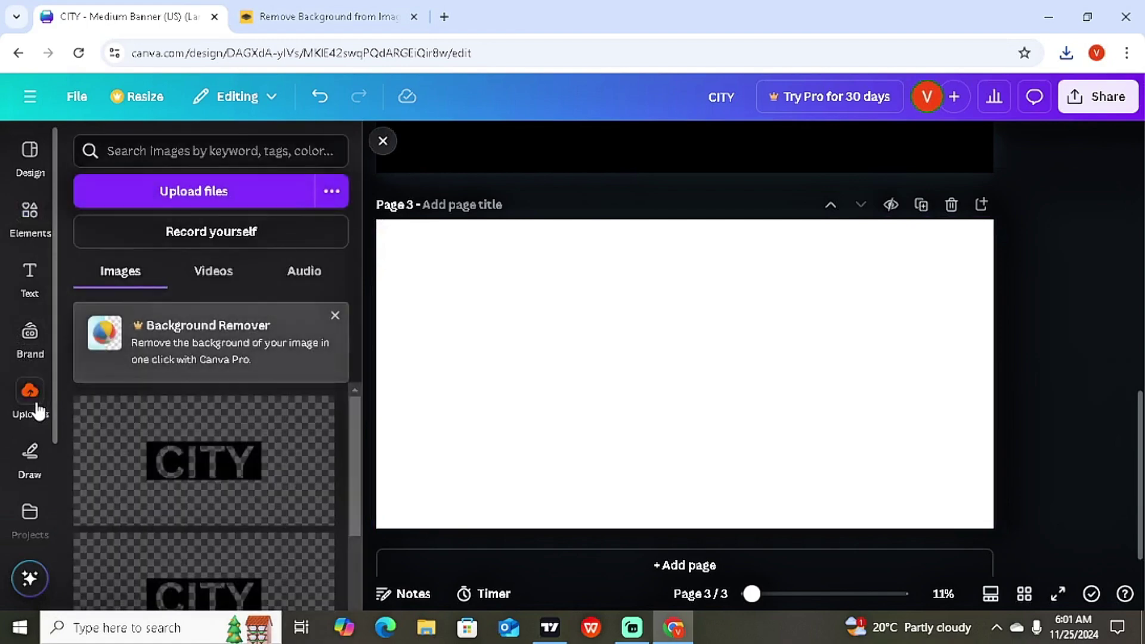
pyautogui.click(231, 190)
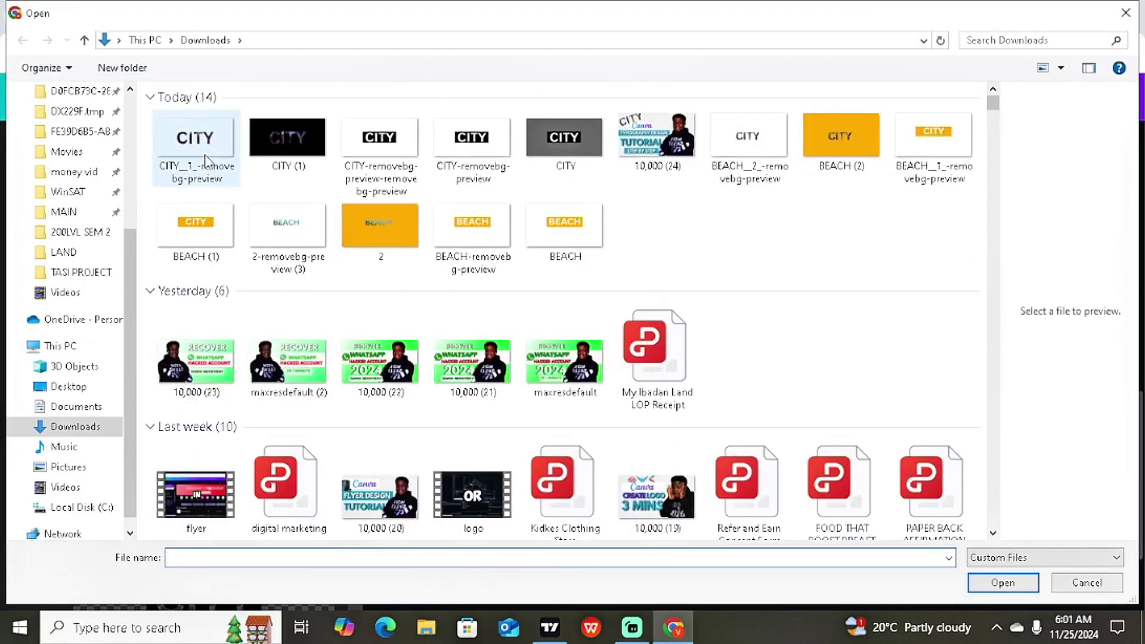
pyautogui.doubleClick(205, 158)
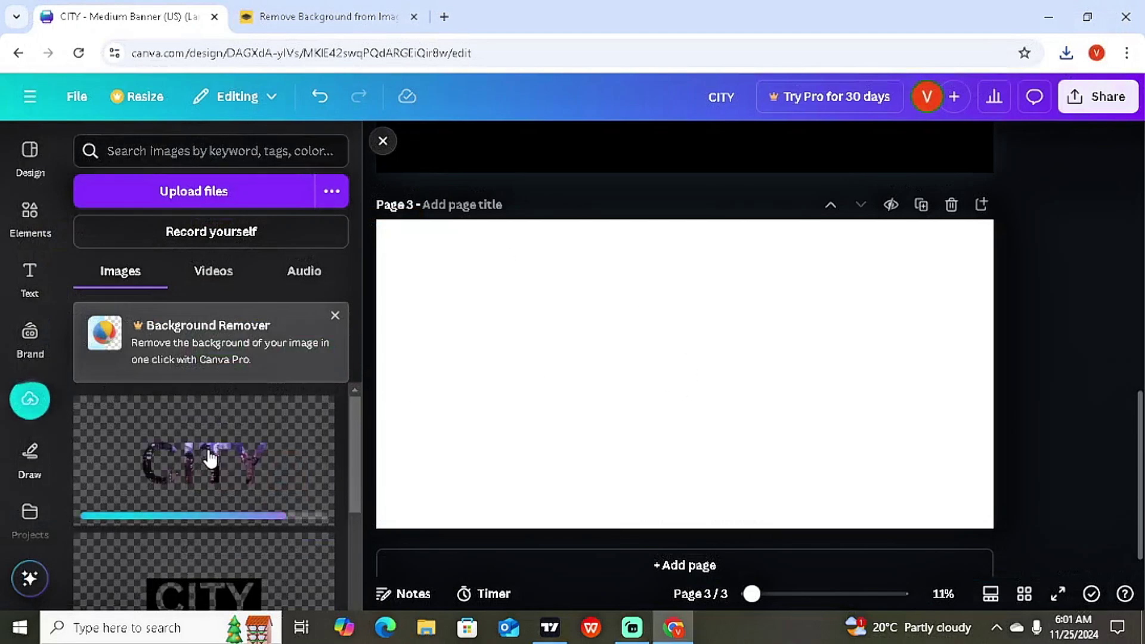
pyautogui.click(263, 448)
# Step: Enlarge the transparent CITY image to nearly the full page size and center it on page 3
pyautogui.moveTo(604, 385); pyautogui.dragTo(553, 354)
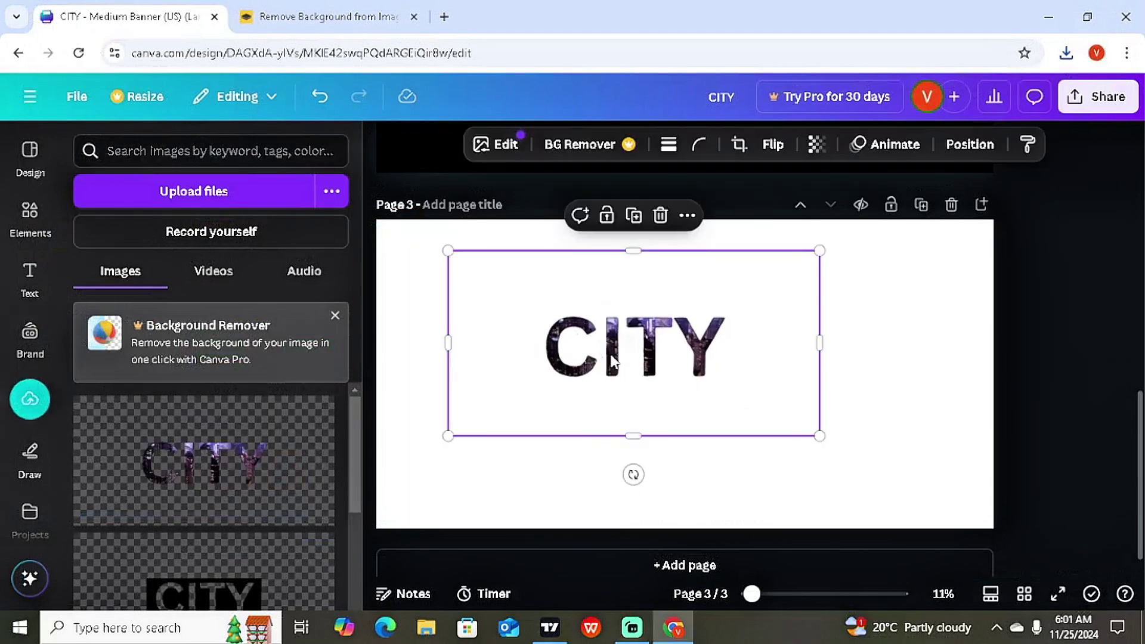
pyautogui.moveTo(820, 436); pyautogui.dragTo(1036, 544)
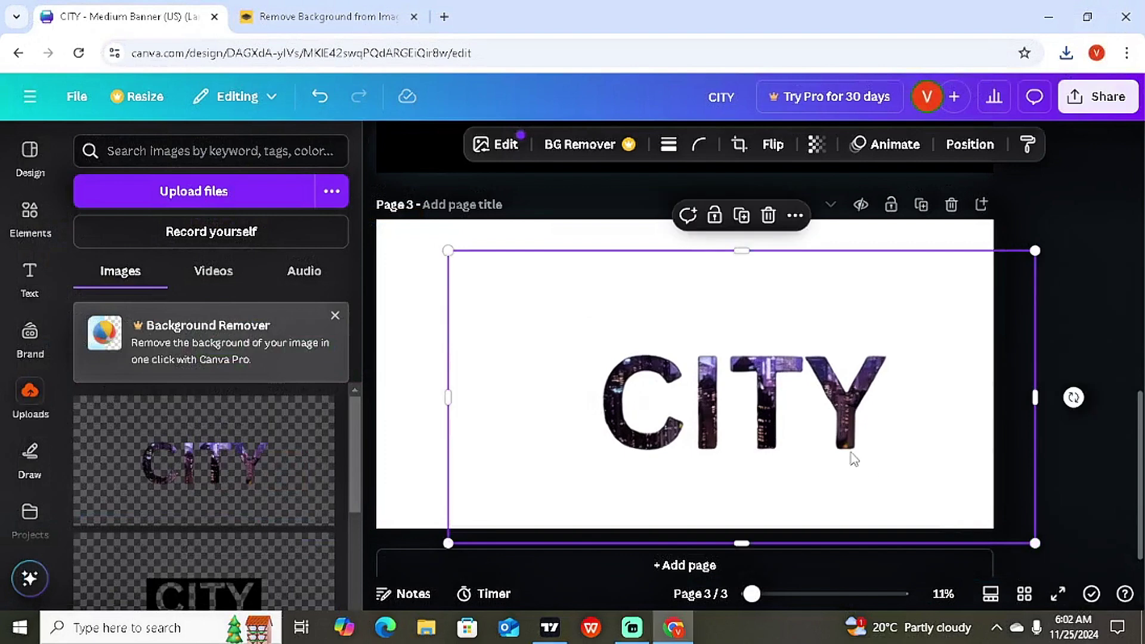
pyautogui.moveTo(851, 458); pyautogui.dragTo(779, 425)
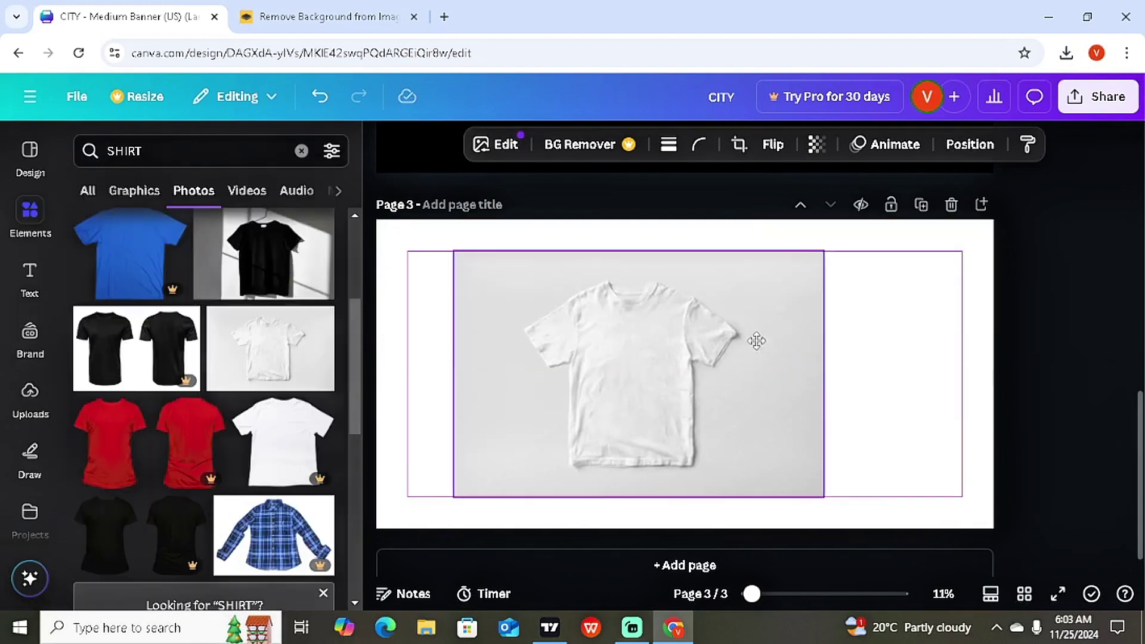
# Step: Enlarge the white T-shirt photo to cover all of page 3 and send it behind the CITY image
pyautogui.click(765, 342)
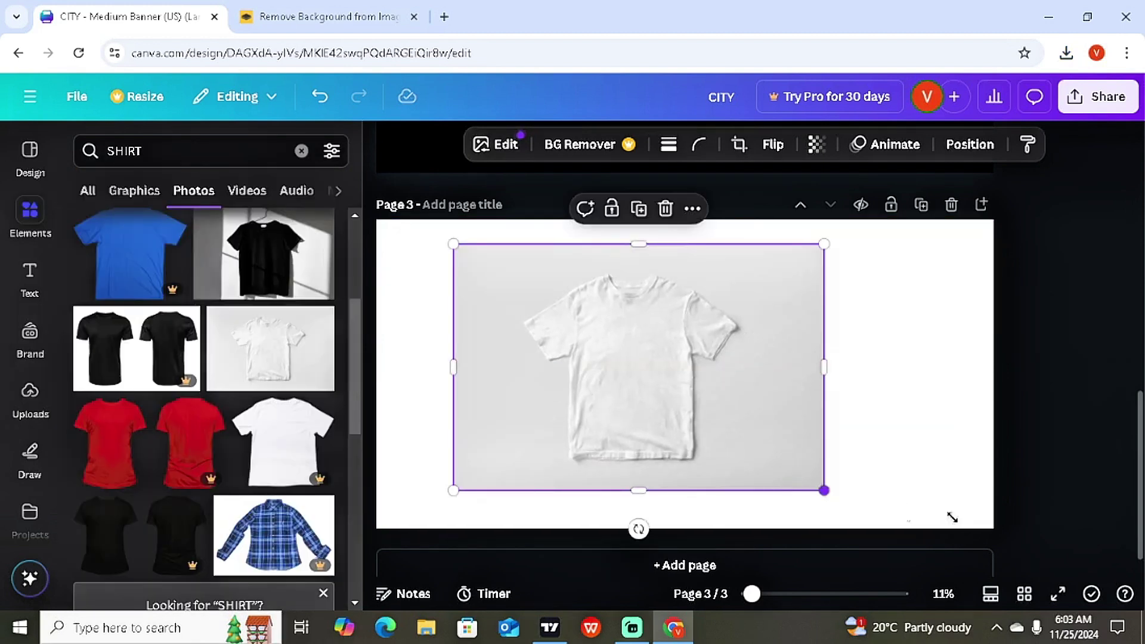
pyautogui.moveTo(953, 518); pyautogui.dragTo(1030, 568)
pyautogui.moveTo(925, 478); pyautogui.dragTo(839, 443)
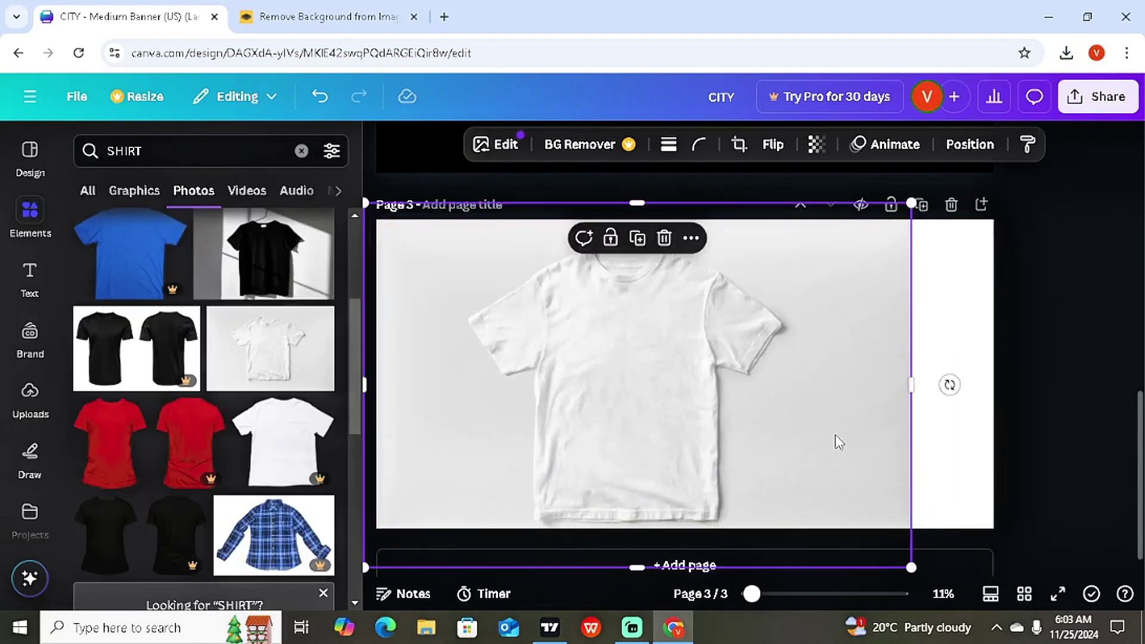
pyautogui.moveTo(911, 384)
pyautogui.mouseDown()
pyautogui.moveTo(1015, 387)
pyautogui.moveTo(913, 377)
pyautogui.mouseUp()
pyautogui.hotkey('ctrl', '[')
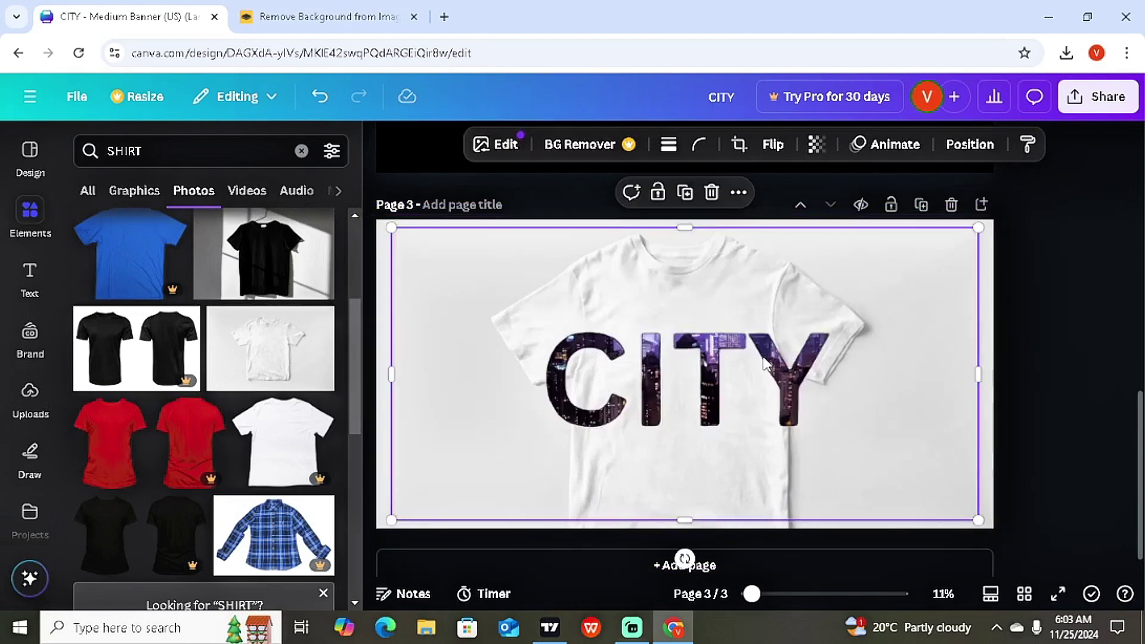
# Step: Shrink the CITY image to fit within the shirt's body and center it on the chest
pyautogui.moveTo(979, 519); pyautogui.dragTo(754, 401)
pyautogui.moveTo(699, 374); pyautogui.dragTo(793, 411)
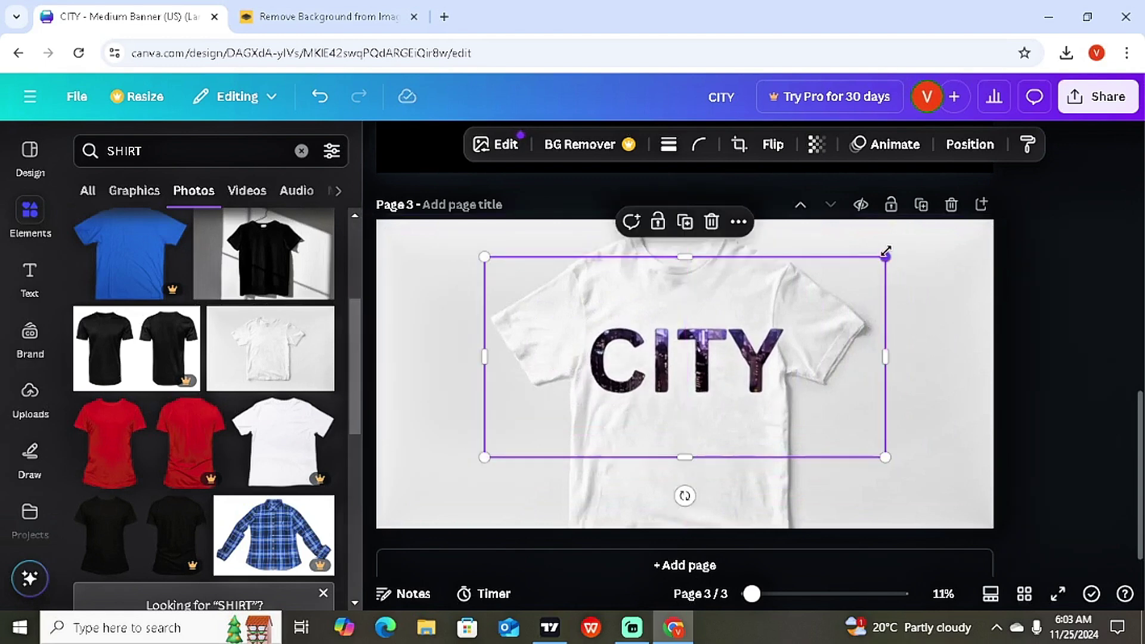
pyautogui.moveTo(885, 262); pyautogui.dragTo(821, 289)
pyautogui.moveTo(708, 394); pyautogui.dragTo(738, 370)
pyautogui.click(978, 463)
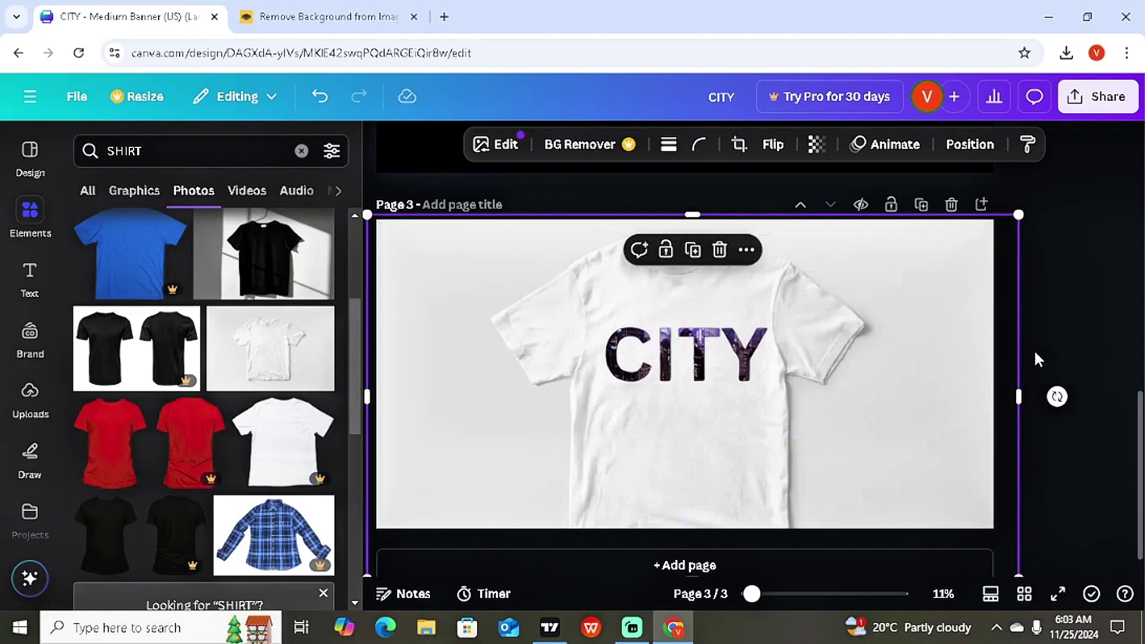
pyautogui.click(1087, 292)
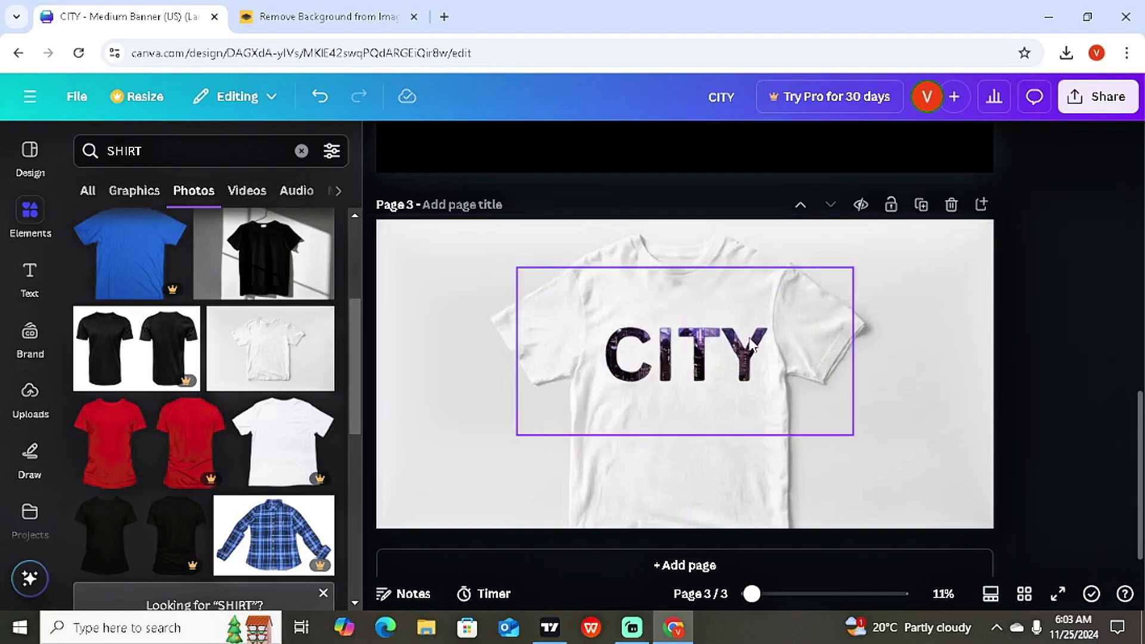